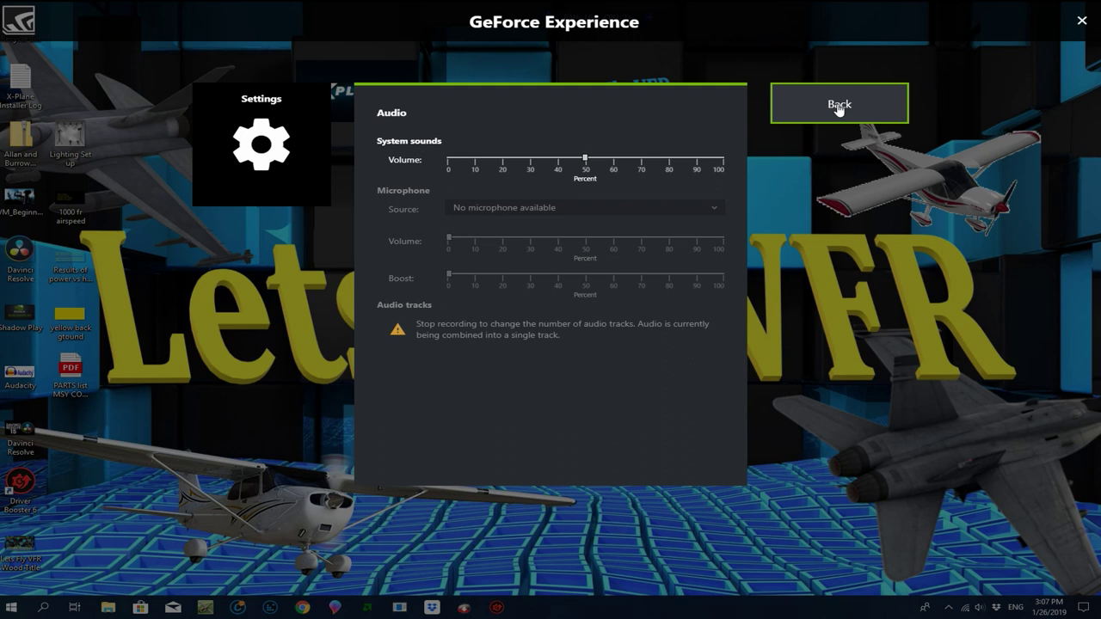
# - Review the Video capture recording settings and close the GeForce Experience overlay
pyautogui.click(839, 104)
pyautogui.scroll(-2, 514, 384)
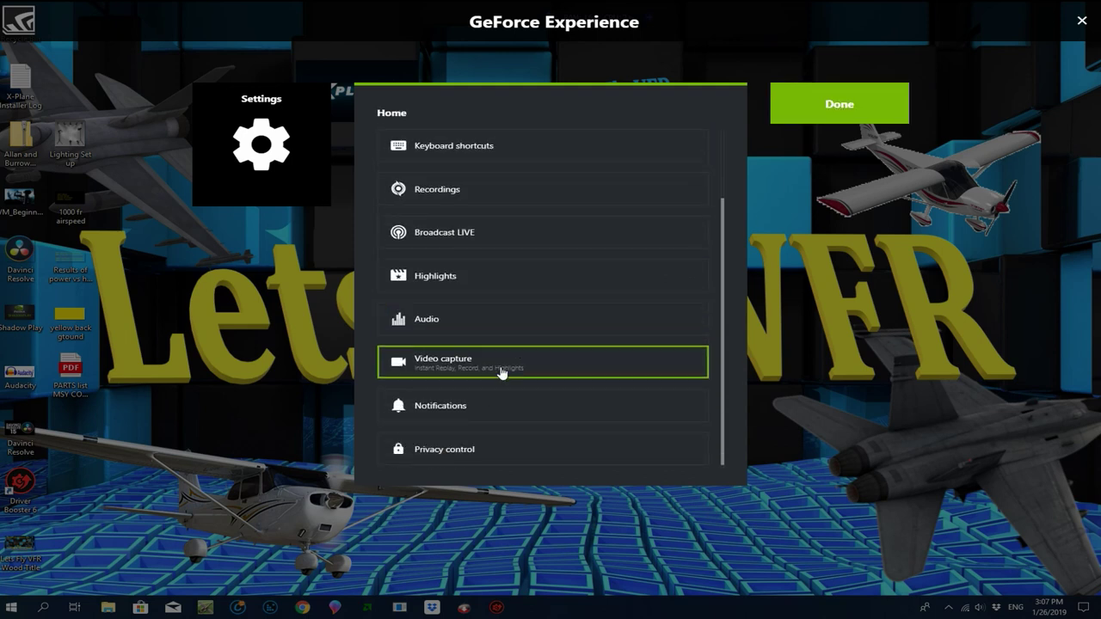
pyautogui.click(502, 365)
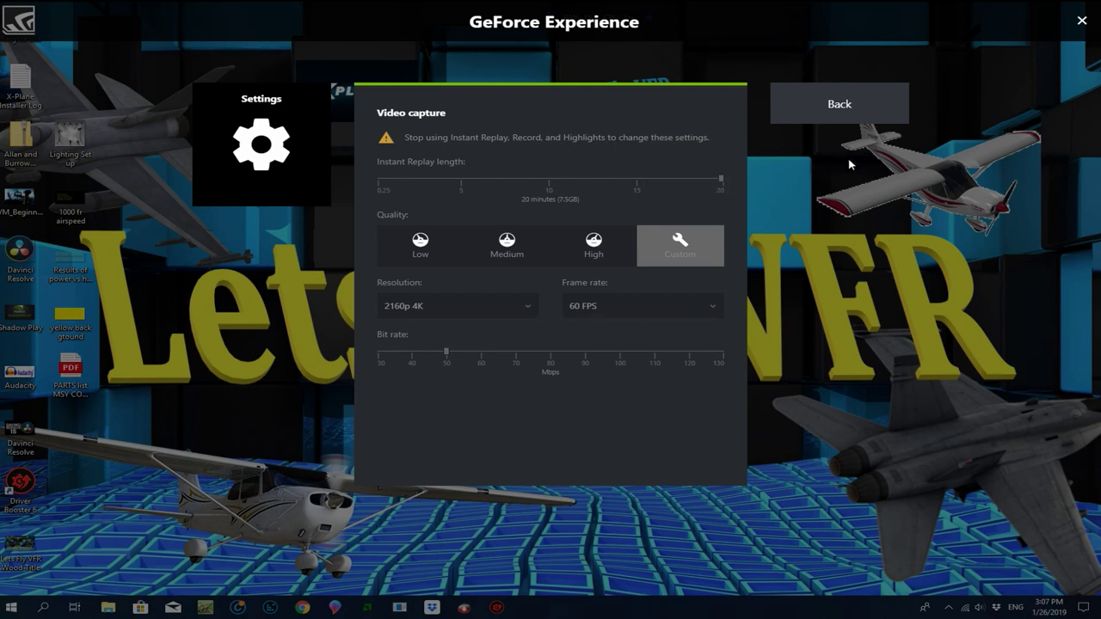
pyautogui.click(832, 106)
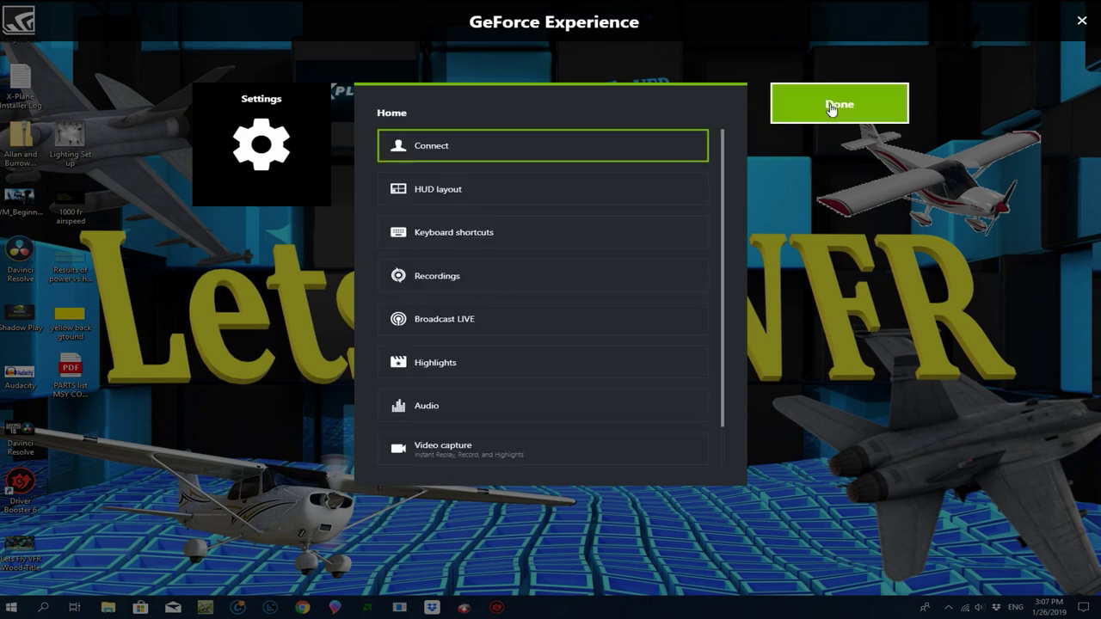
pyautogui.scroll(-3, 714, 319)
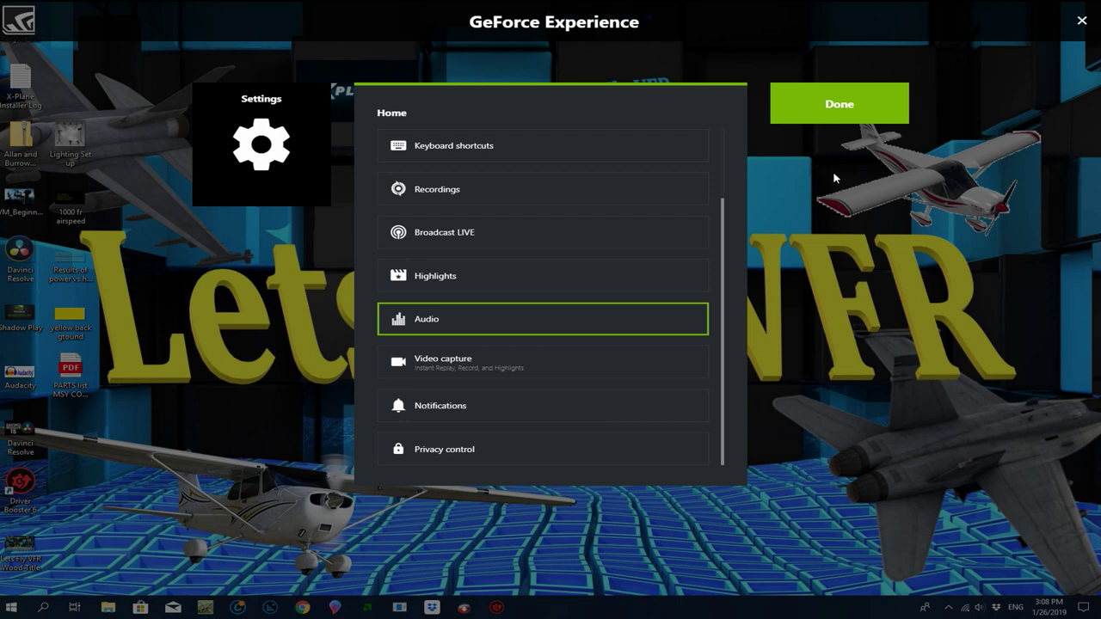
pyautogui.click(827, 110)
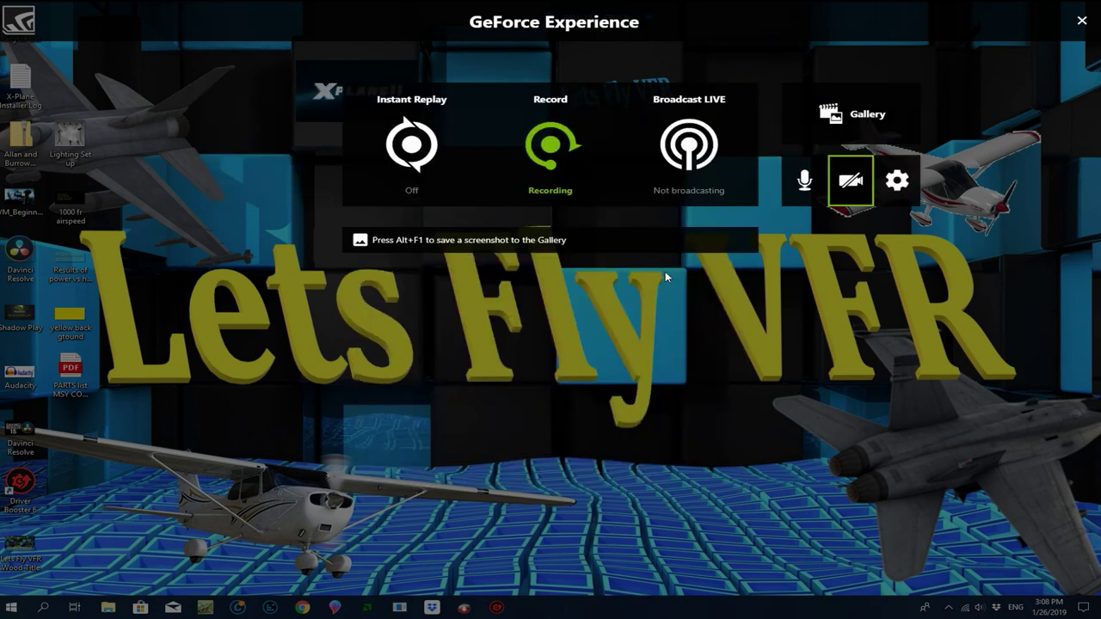
pyautogui.click(1082, 26)
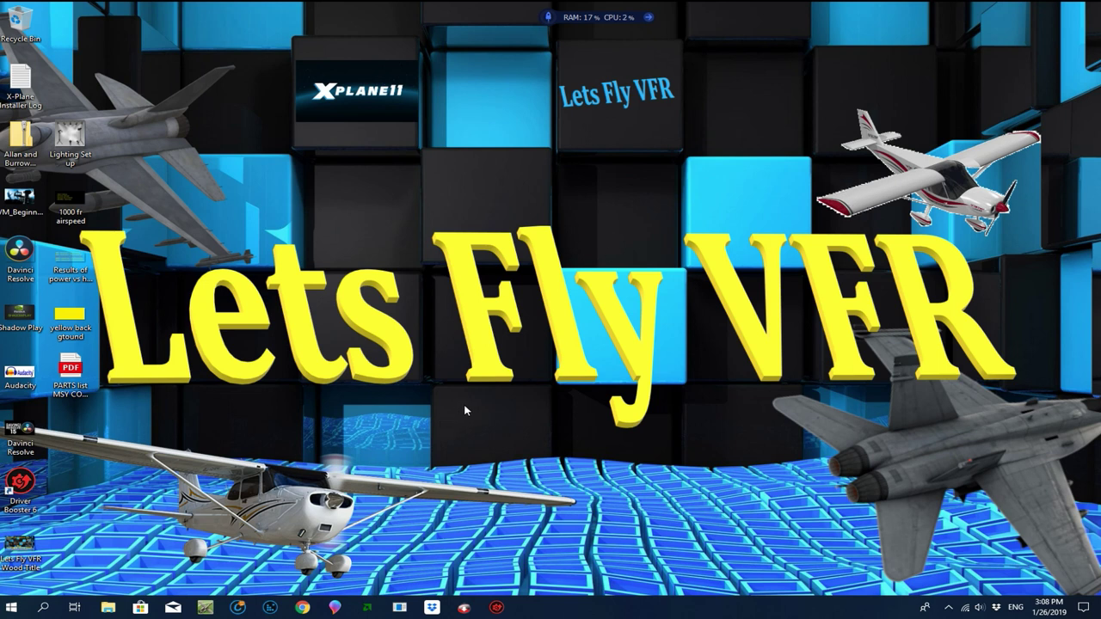
# - Open the NVIDIA Control Panel from the NVIDIA settings in the system tray
pyautogui.click(948, 607)
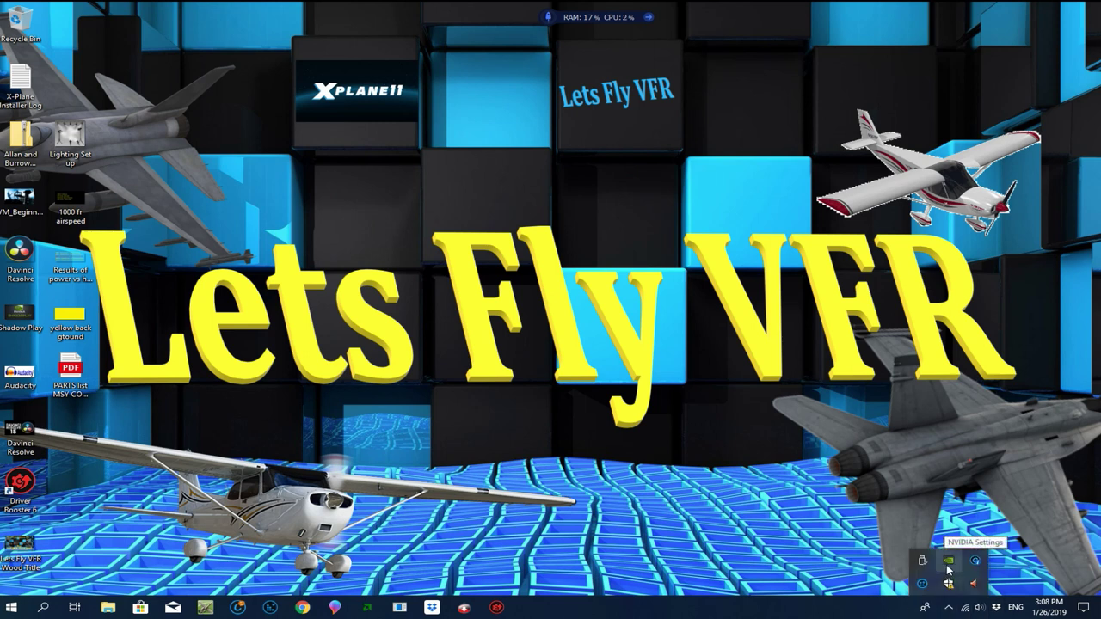
pyautogui.rightClick(949, 561)
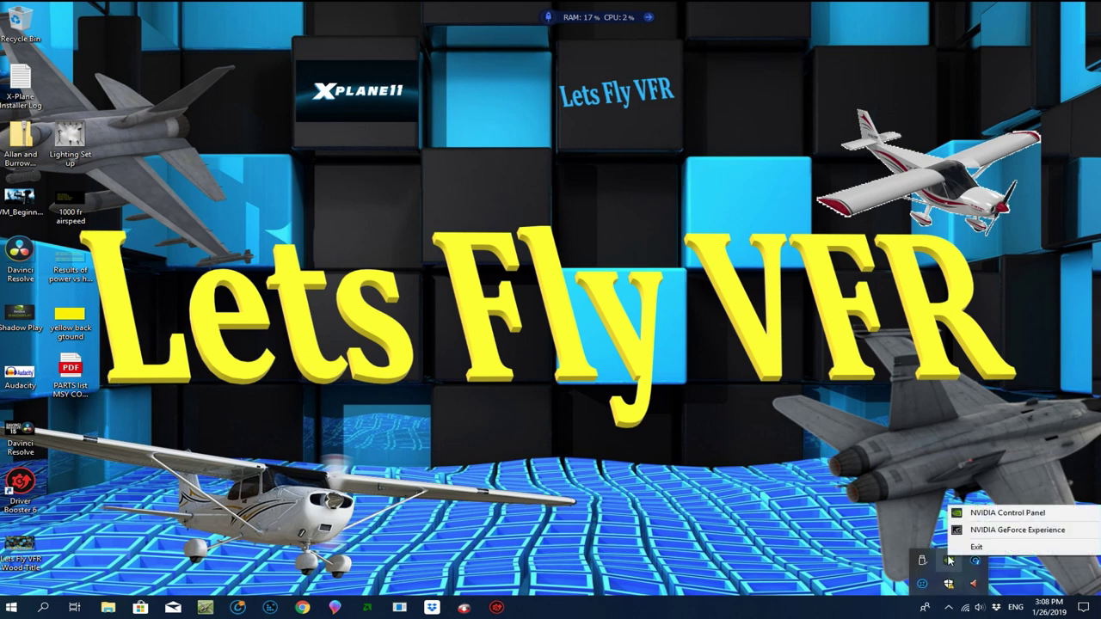
pyautogui.click(988, 514)
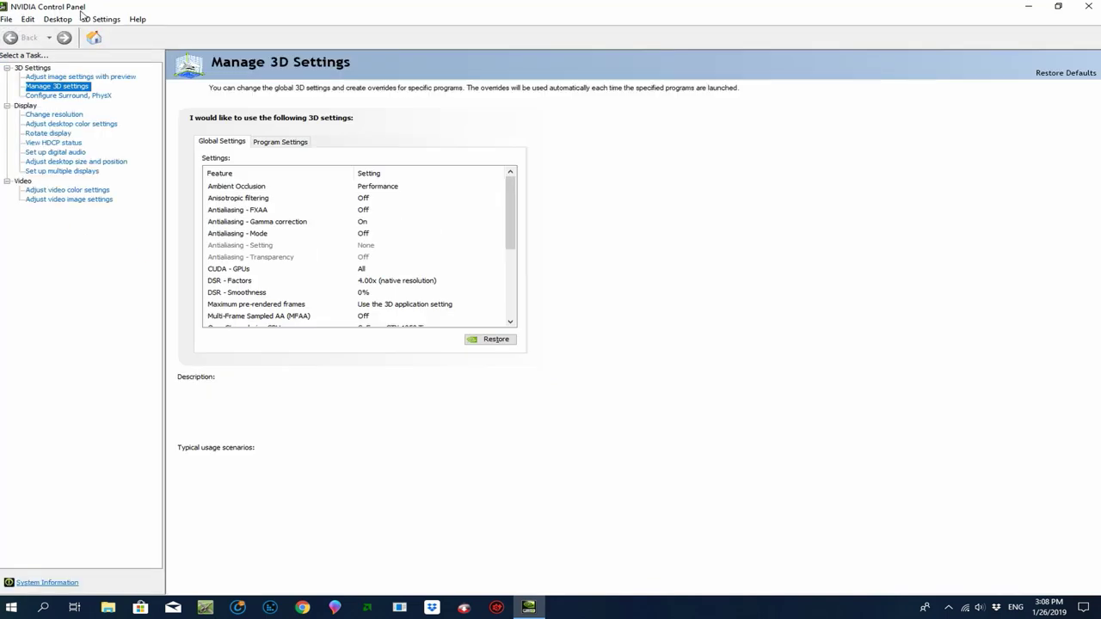
# - Confirm 4.00x (native resolution) as the DSR - Factors choice in the global 3D settings
pyautogui.moveTo(348, 249)
pyautogui.click(220, 285)
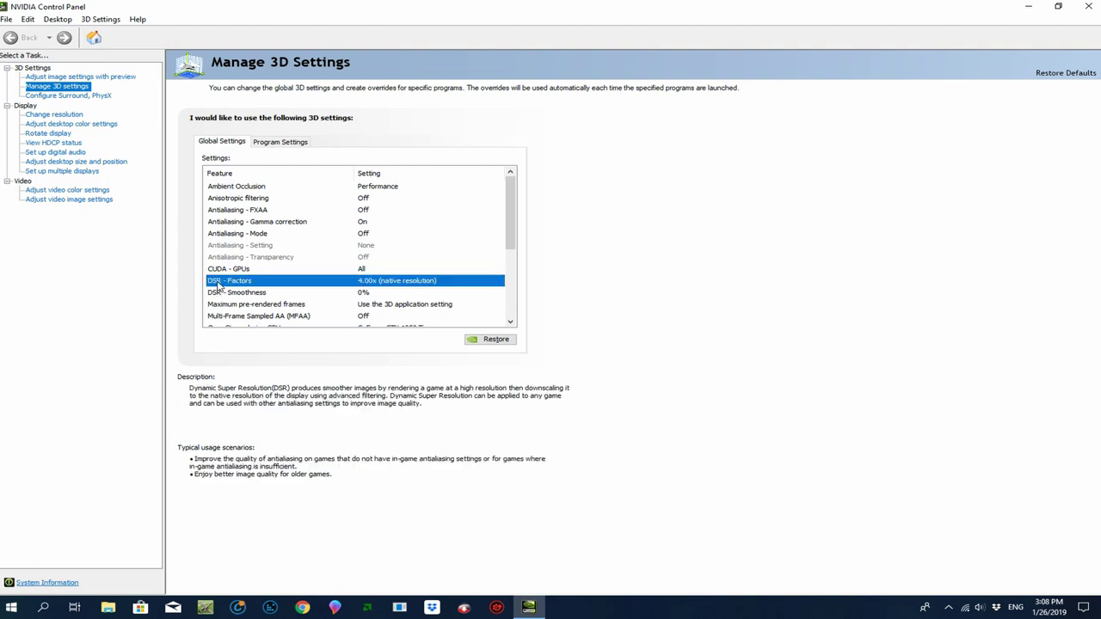
pyautogui.click(465, 281)
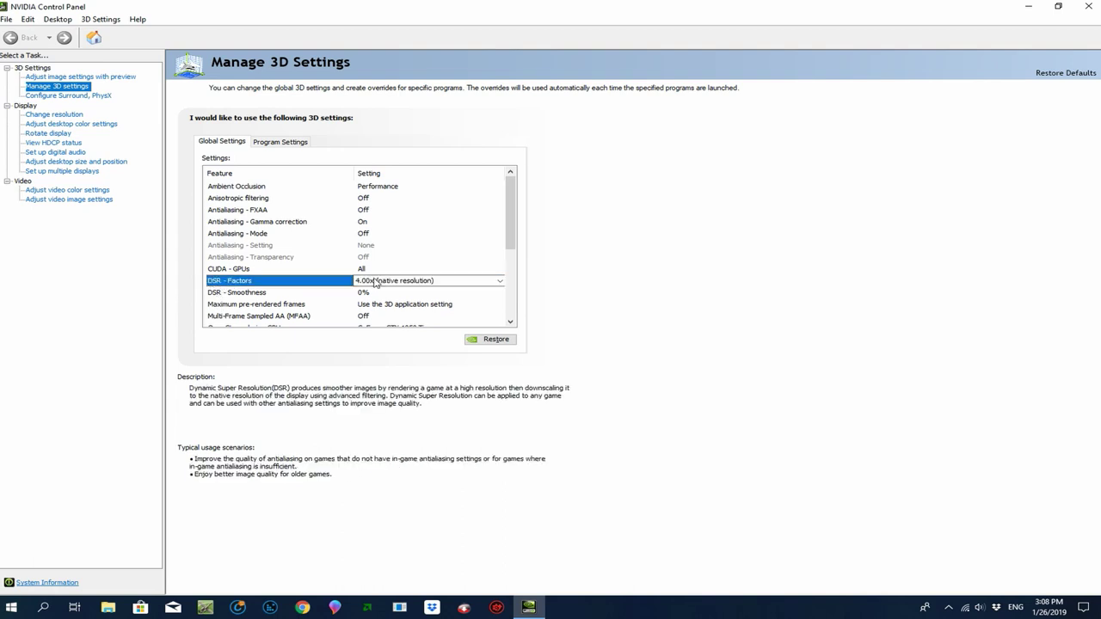
pyautogui.click(484, 285)
pyautogui.moveTo(540, 310); pyautogui.dragTo(540, 331)
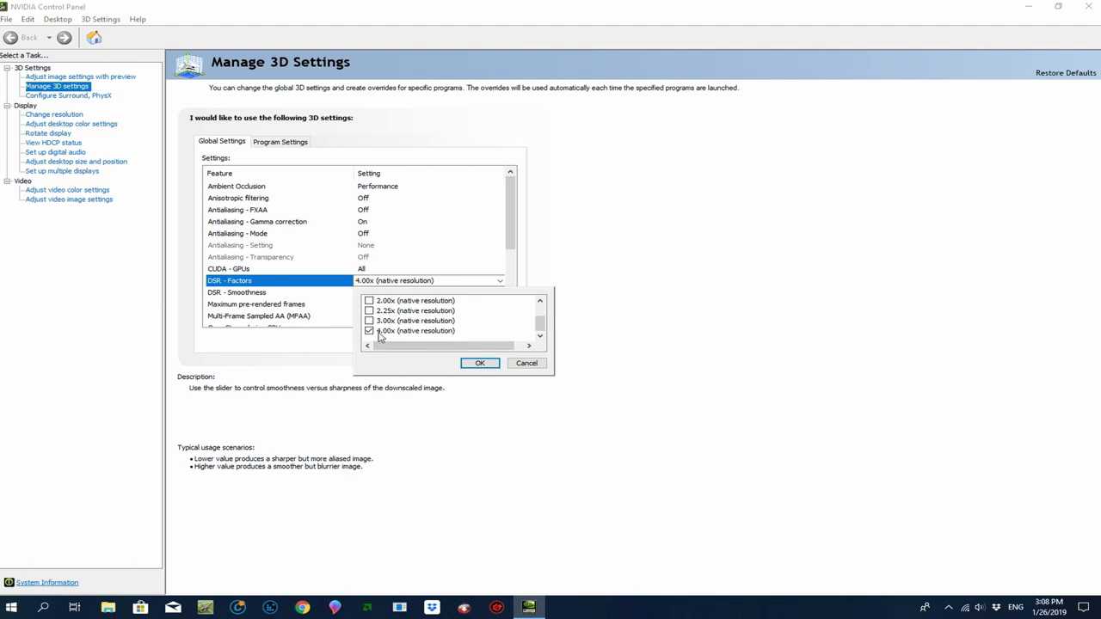
pyautogui.click(481, 364)
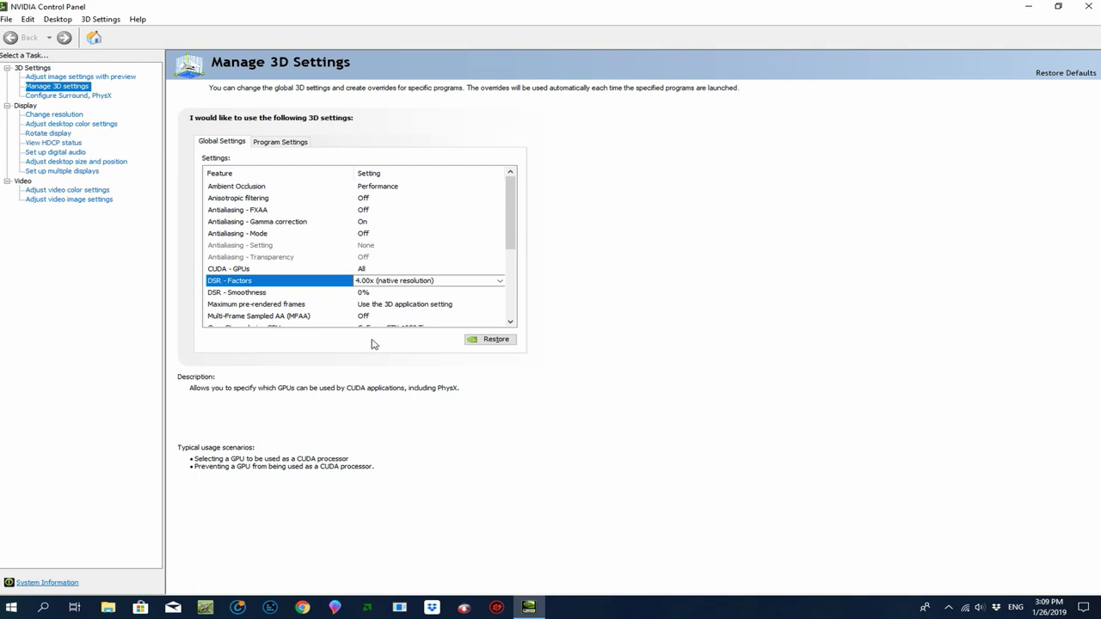
# - Try out the DSR - Smoothness slider and confirm the smoothness at 0%
pyautogui.click(232, 296)
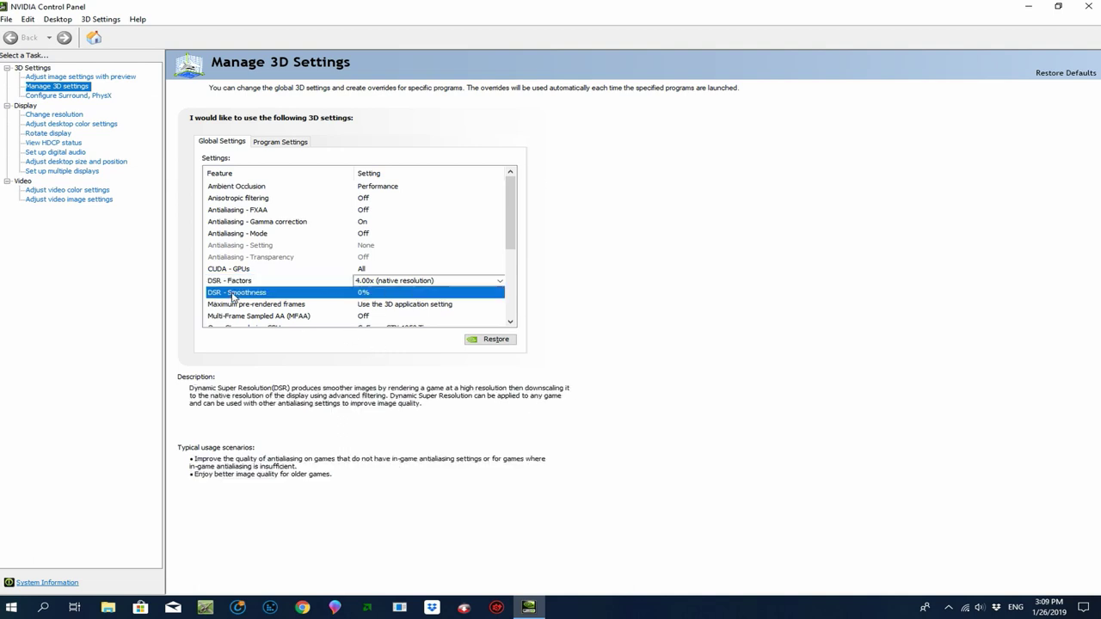
pyautogui.click(374, 294)
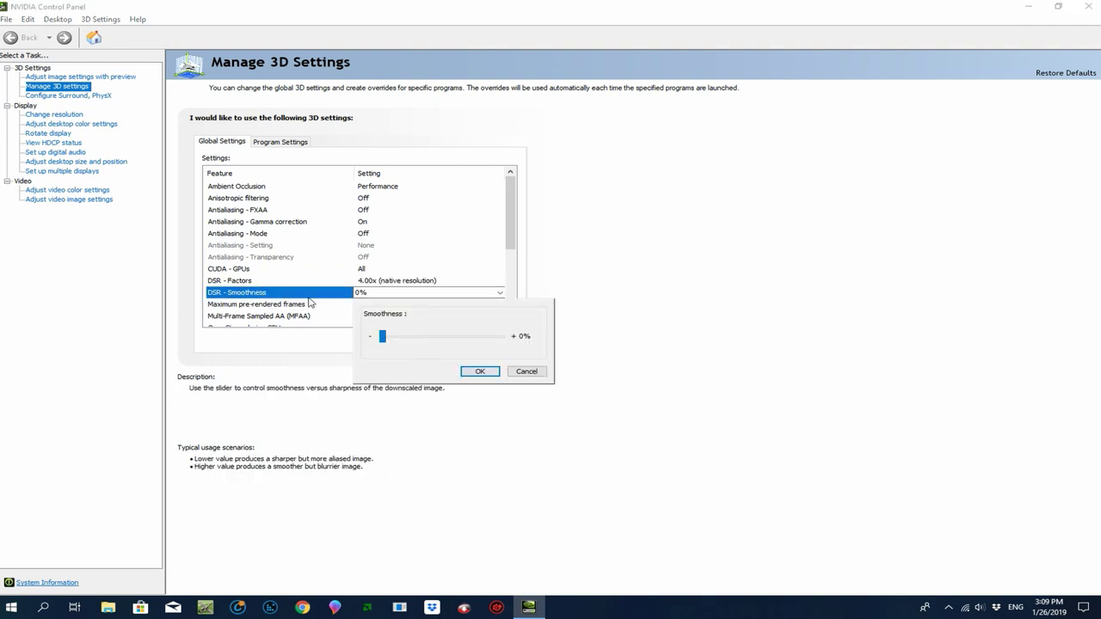
pyautogui.click(383, 338)
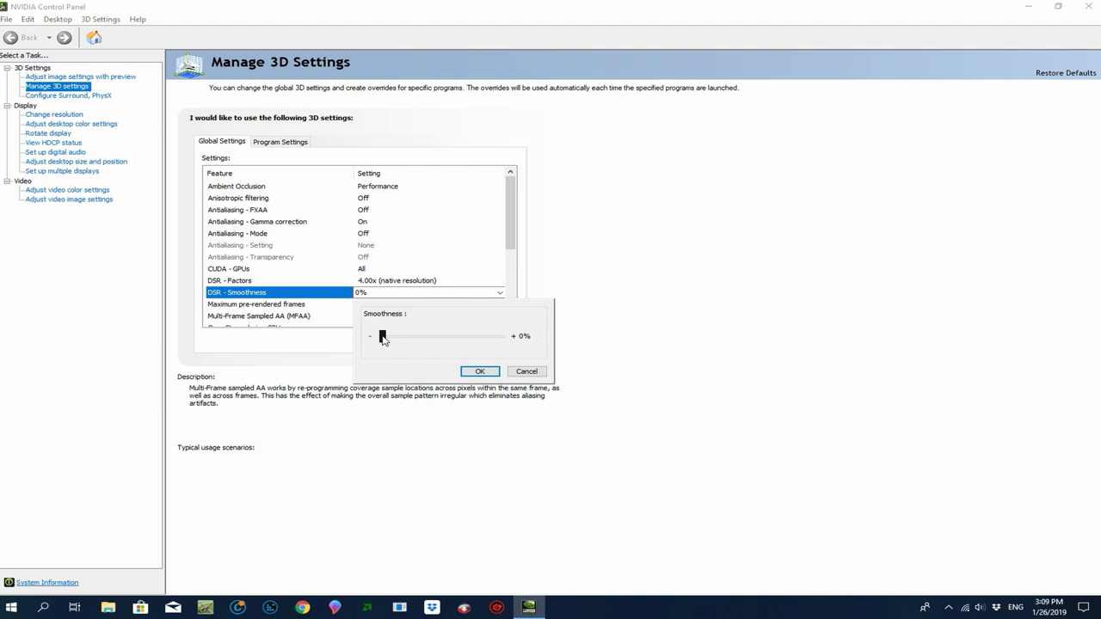
pyautogui.moveTo(383, 339); pyautogui.dragTo(419, 350)
pyautogui.moveTo(419, 342); pyautogui.dragTo(371, 350)
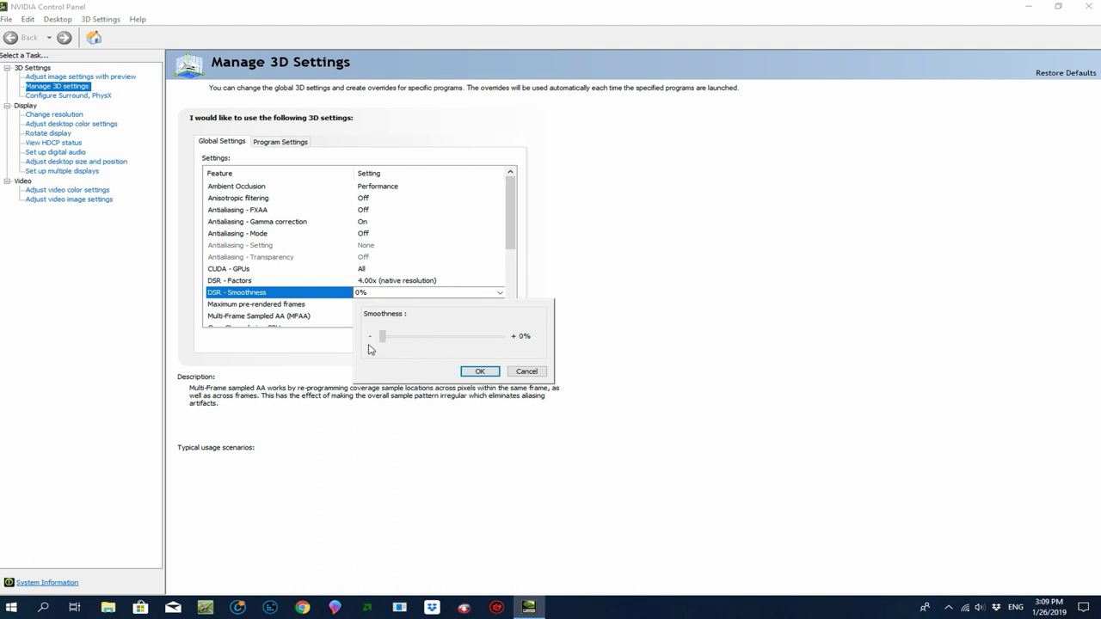
pyautogui.click(478, 372)
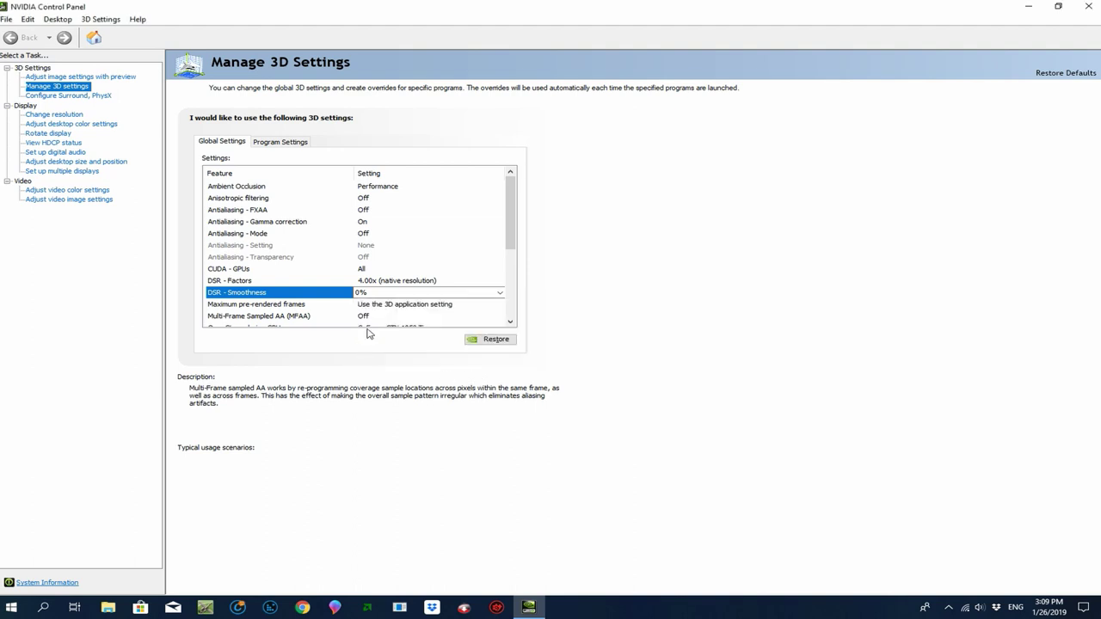
pyautogui.moveTo(513, 239); pyautogui.dragTo(511, 307)
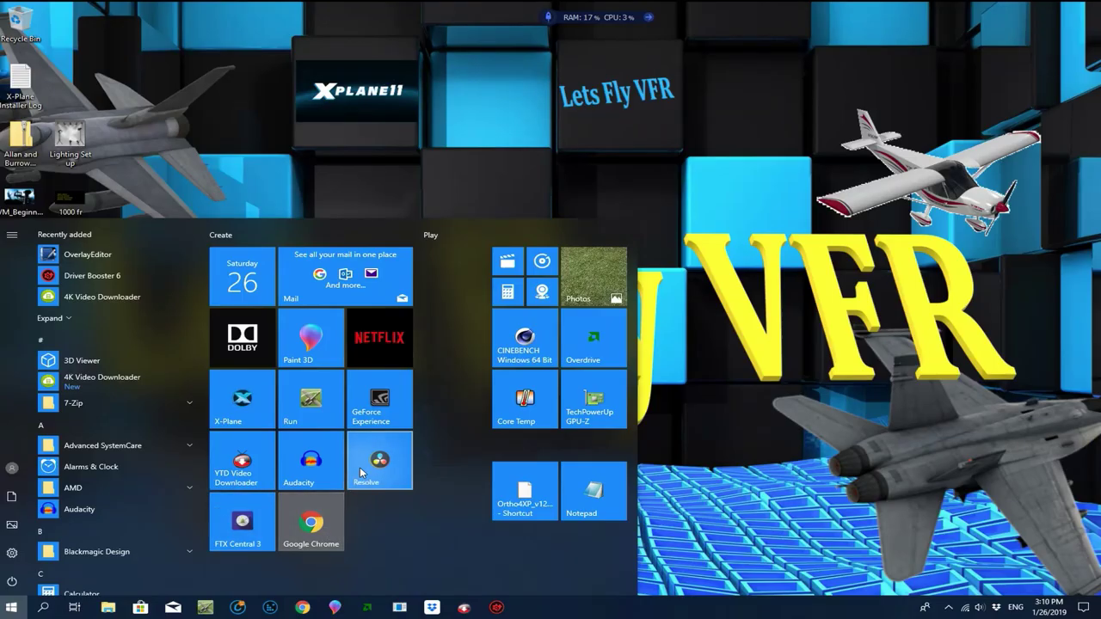
# - Launch DaVinci Resolve and open the 2019 LFVFR INTRO project
pyautogui.click(362, 472)
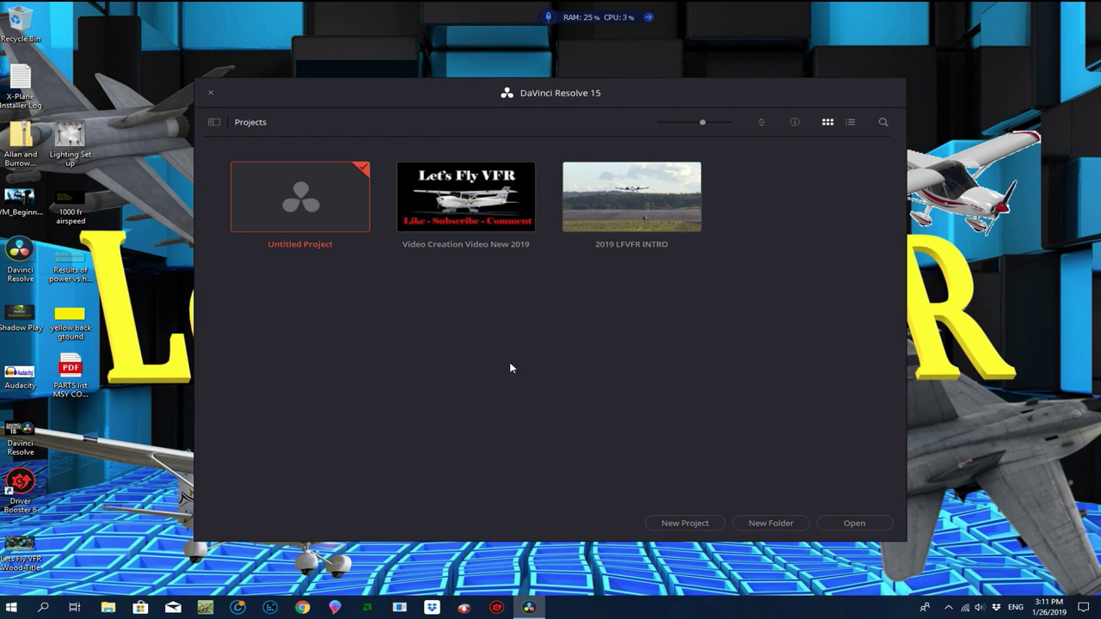
pyautogui.doubleClick(619, 210)
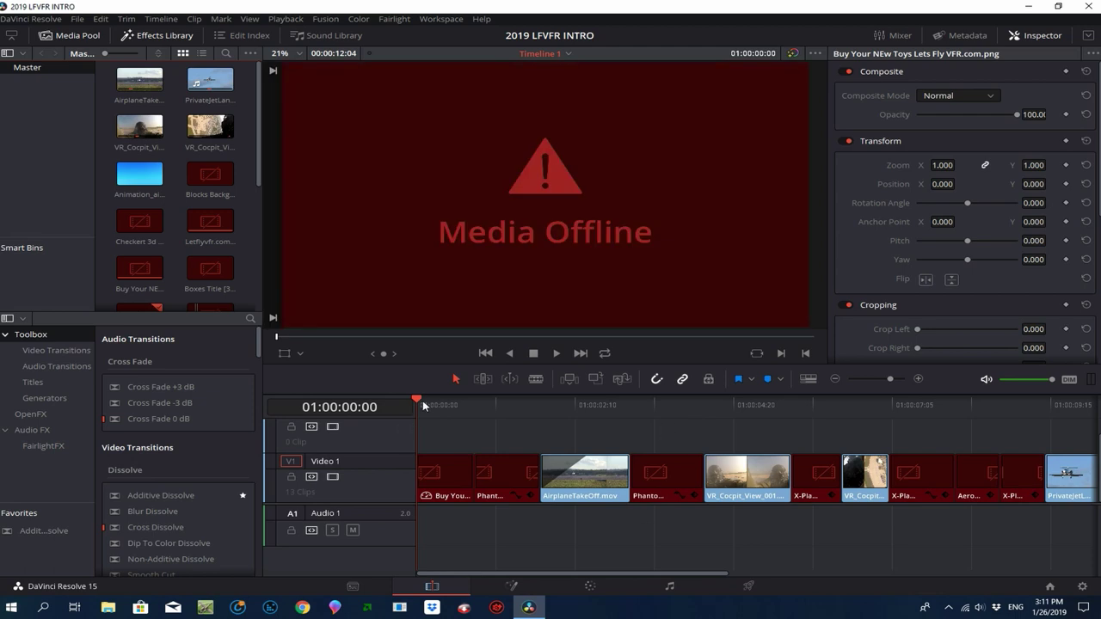
pyautogui.moveTo(418, 401); pyautogui.dragTo(420, 428)
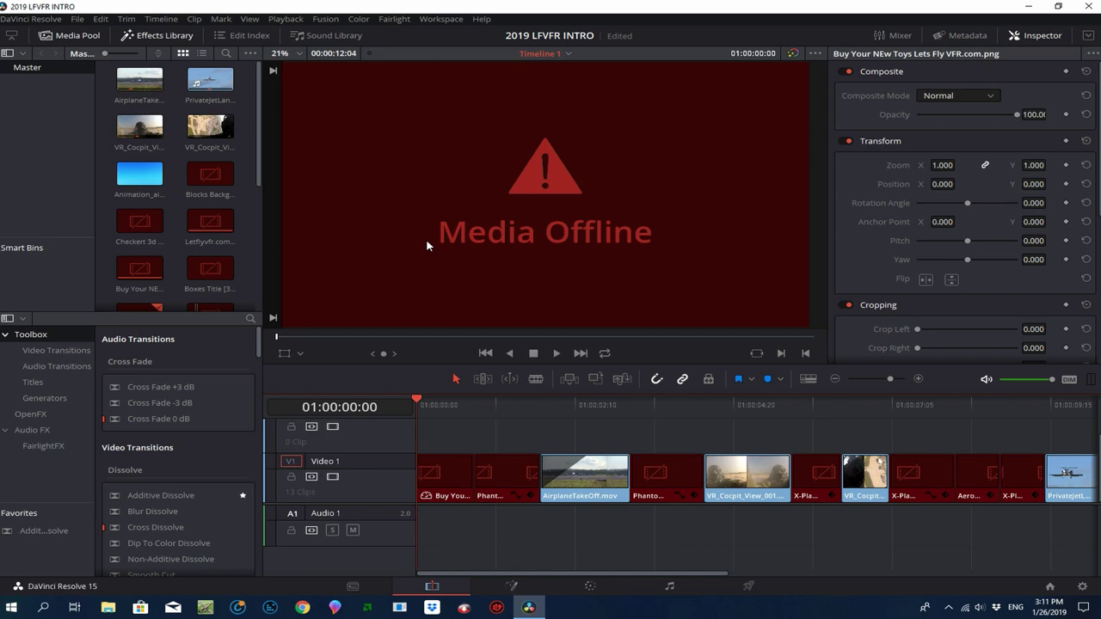
pyautogui.moveTo(262, 141)
pyautogui.mouseDown()
pyautogui.moveTo(262, 198)
pyautogui.moveTo(260, 136)
pyautogui.mouseUp()
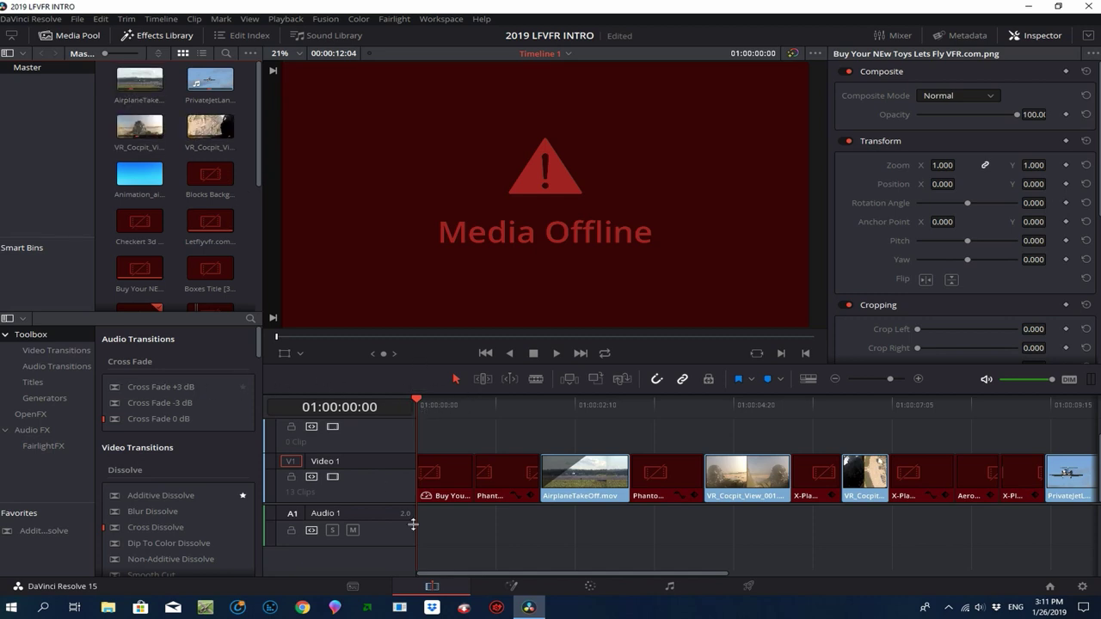
# - View the project's media on the Media page and look through the media pool on the Edit page
pyautogui.click(352, 588)
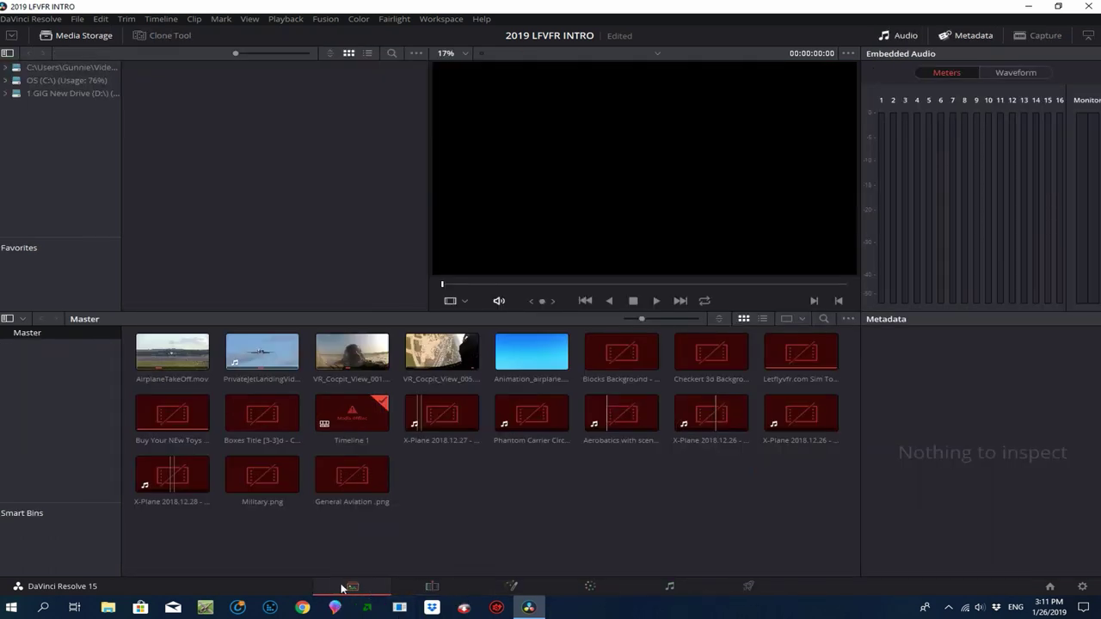
pyautogui.click(442, 589)
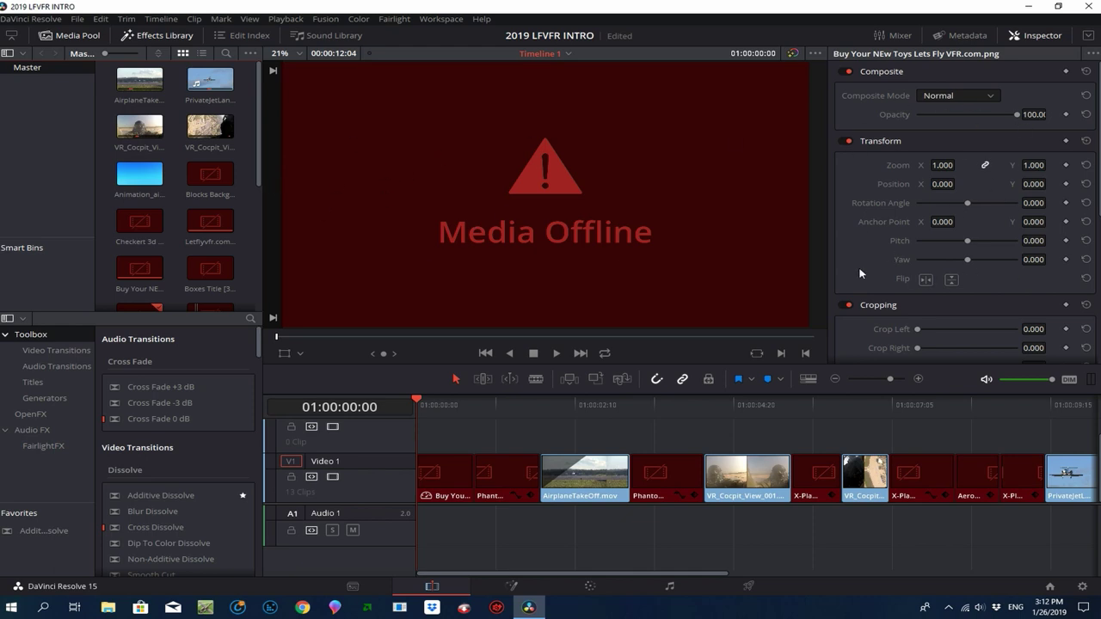
pyautogui.click(138, 180)
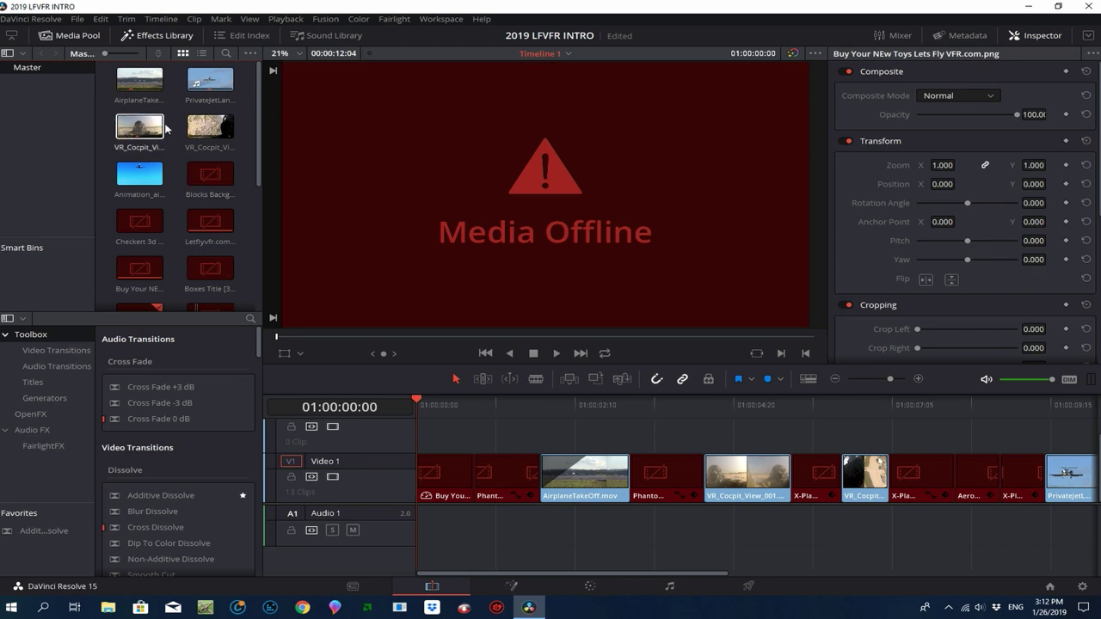
pyautogui.moveTo(259, 146); pyautogui.dragTo(260, 190)
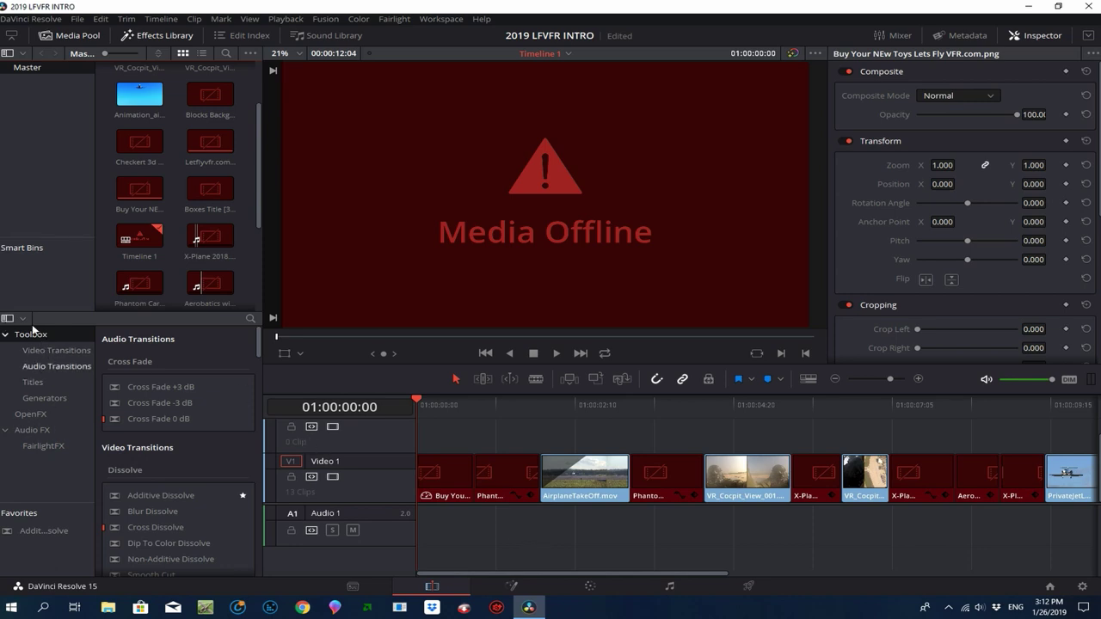
# - Browse the video transitions, audio transitions, generators and OpenFX filters in the effects library
pyautogui.click(50, 350)
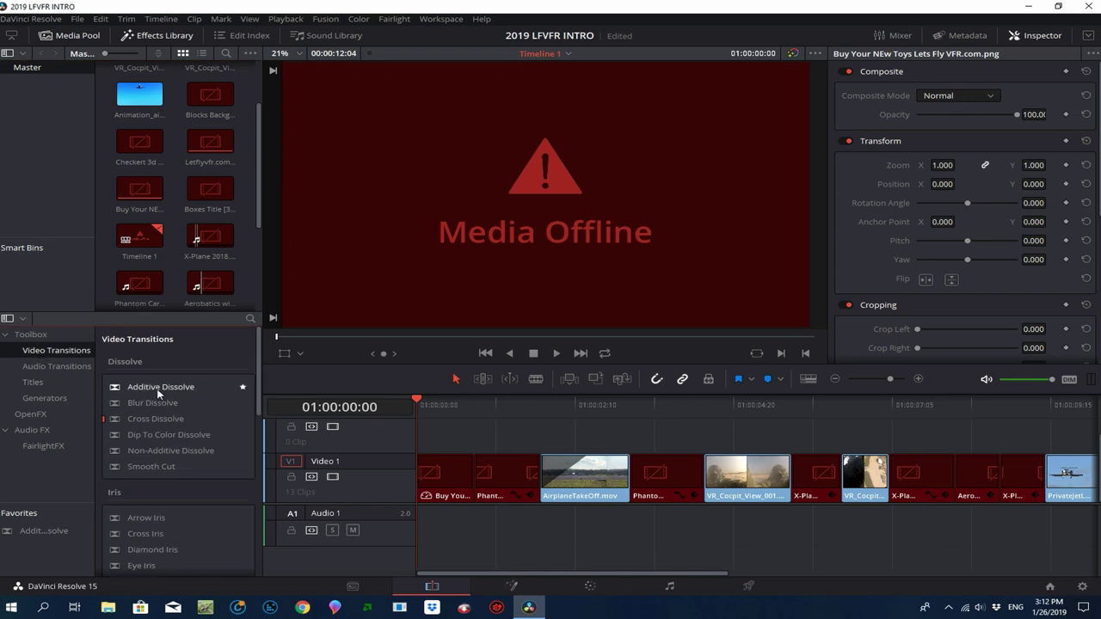
pyautogui.click(158, 388)
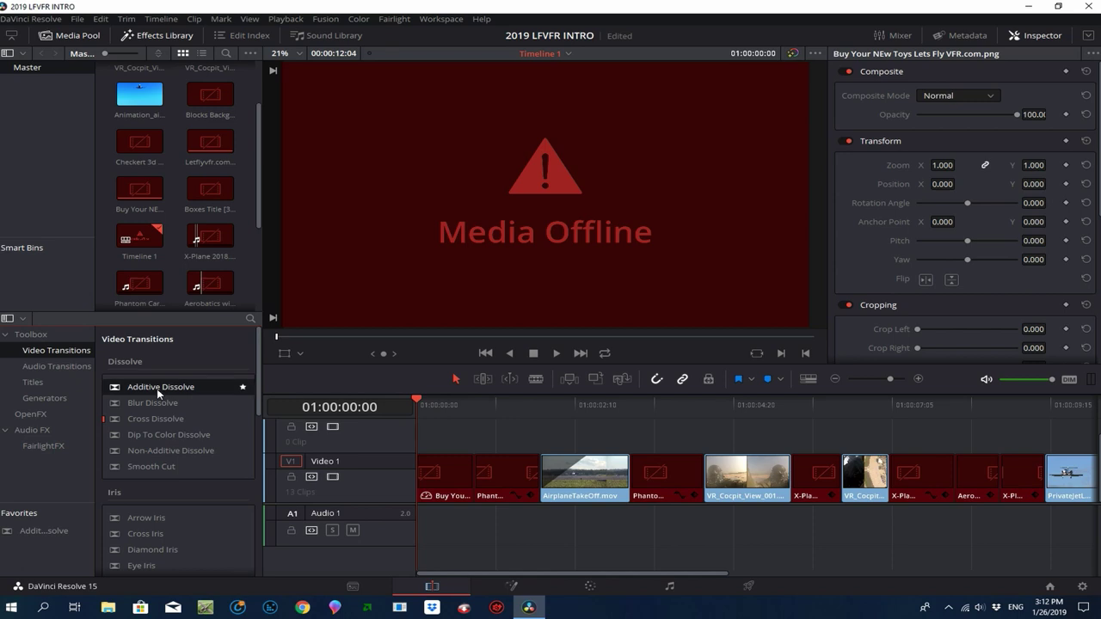
pyautogui.click(155, 418)
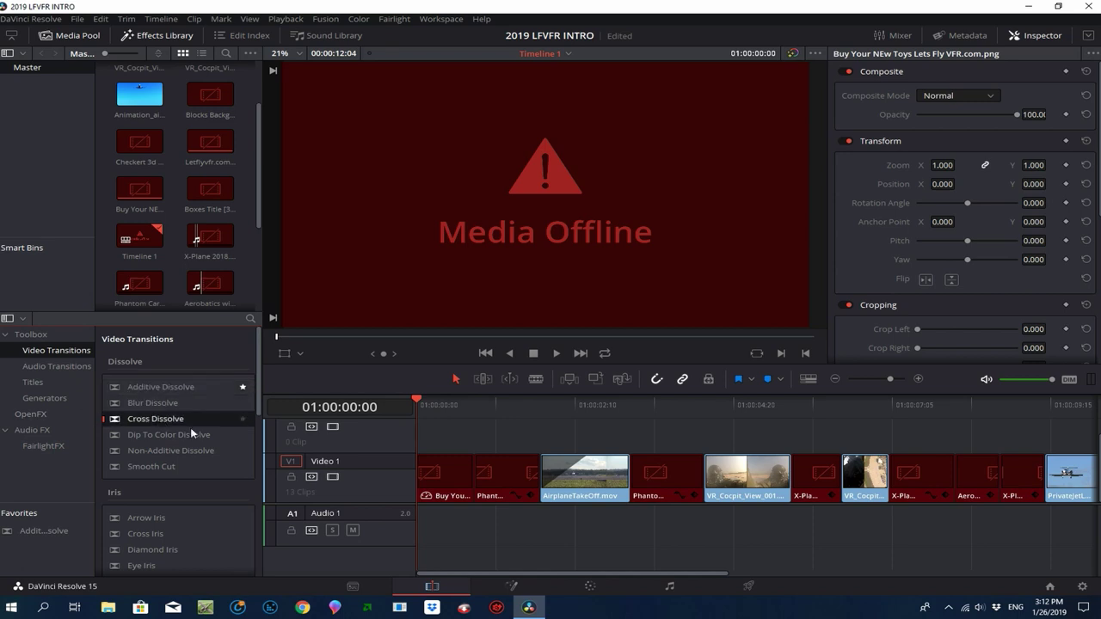
pyautogui.moveTo(258, 385); pyautogui.dragTo(68, 383)
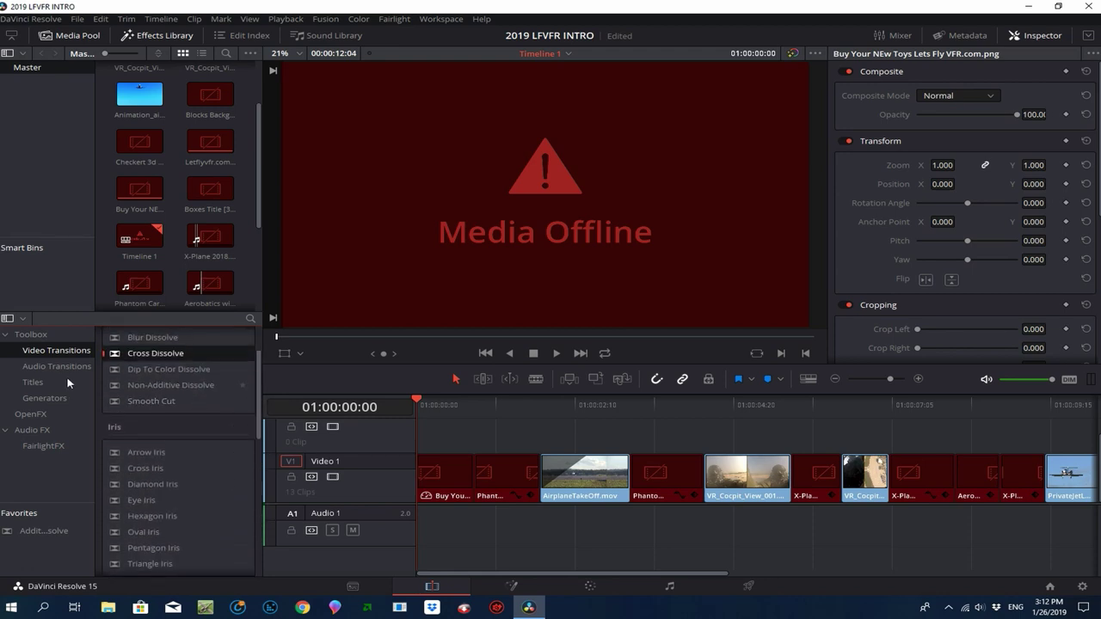
pyautogui.click(59, 366)
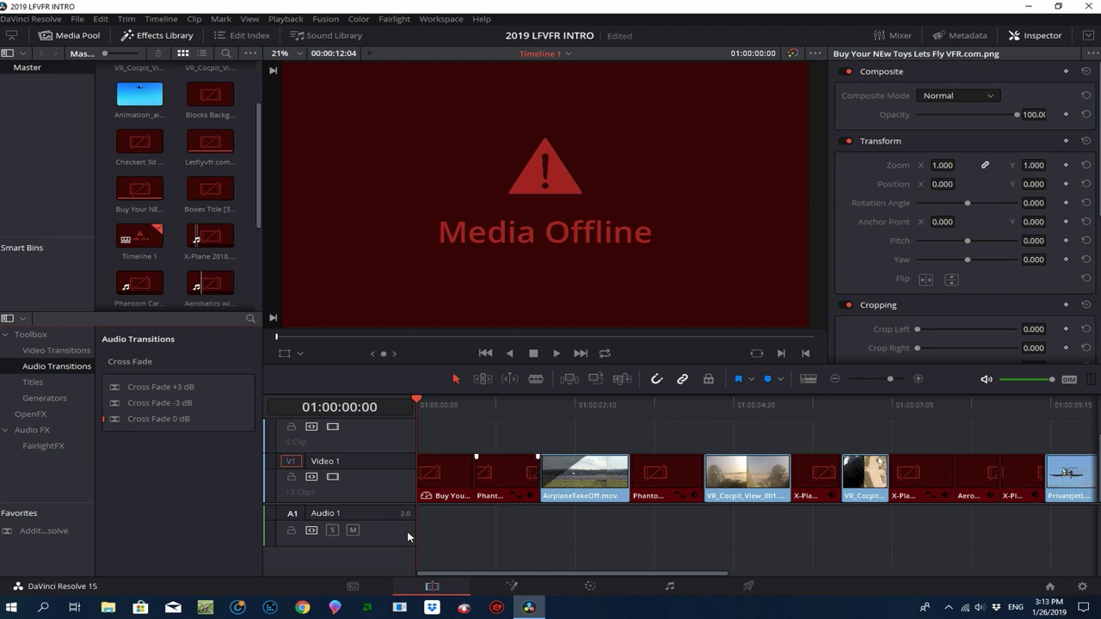
pyautogui.click(47, 400)
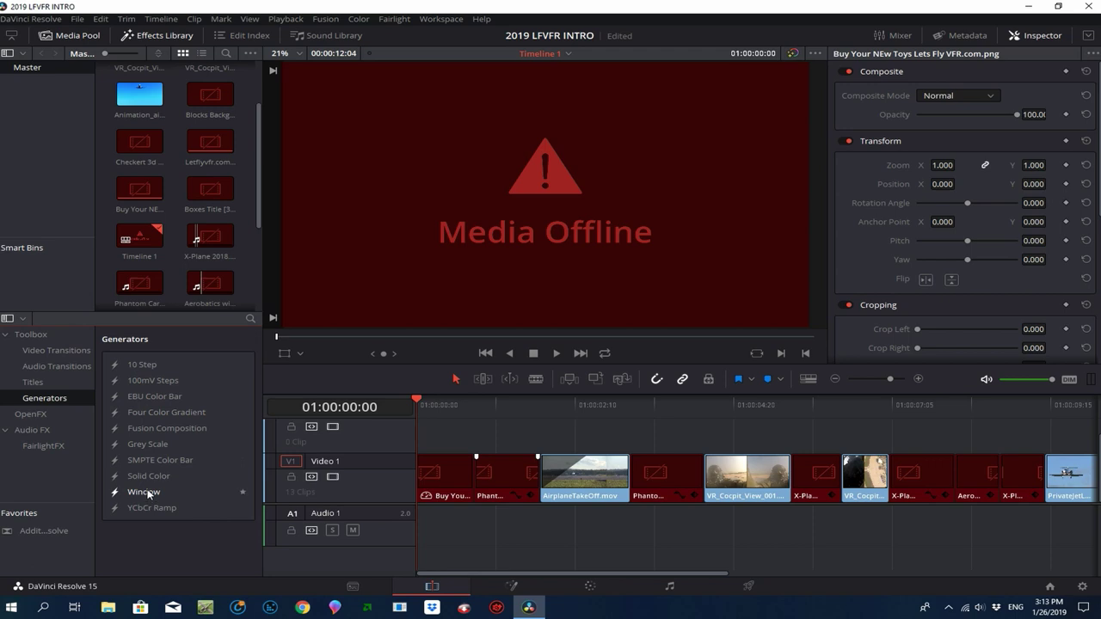
pyautogui.click(40, 418)
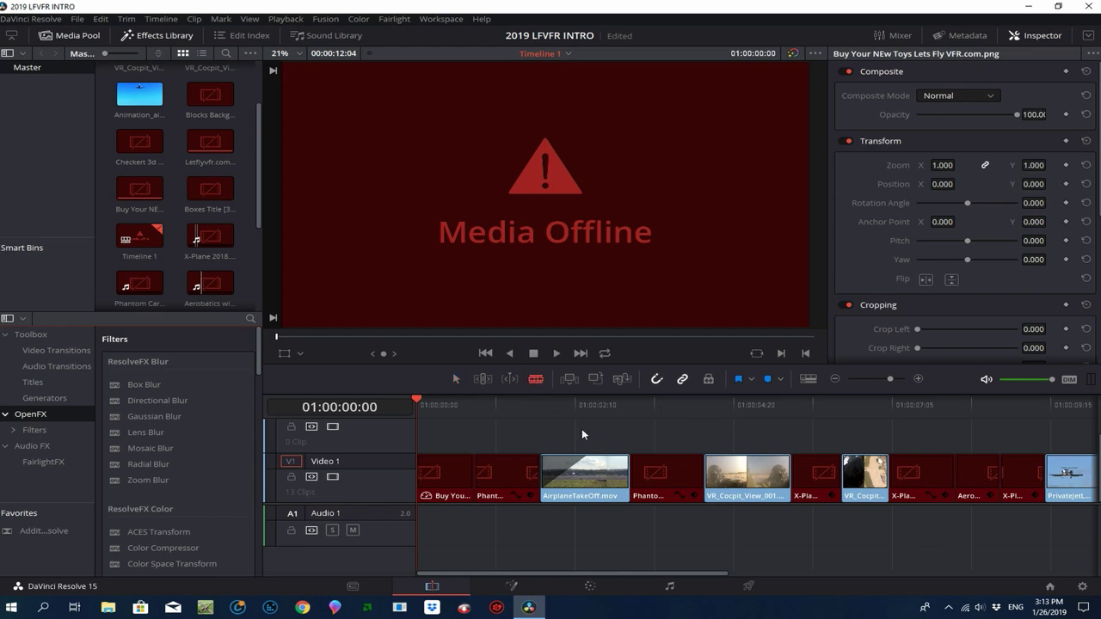
# - Split the AirplaneTakeOff.mov clip on Video 1 near its middle with the Blade tool
pyautogui.click(589, 475)
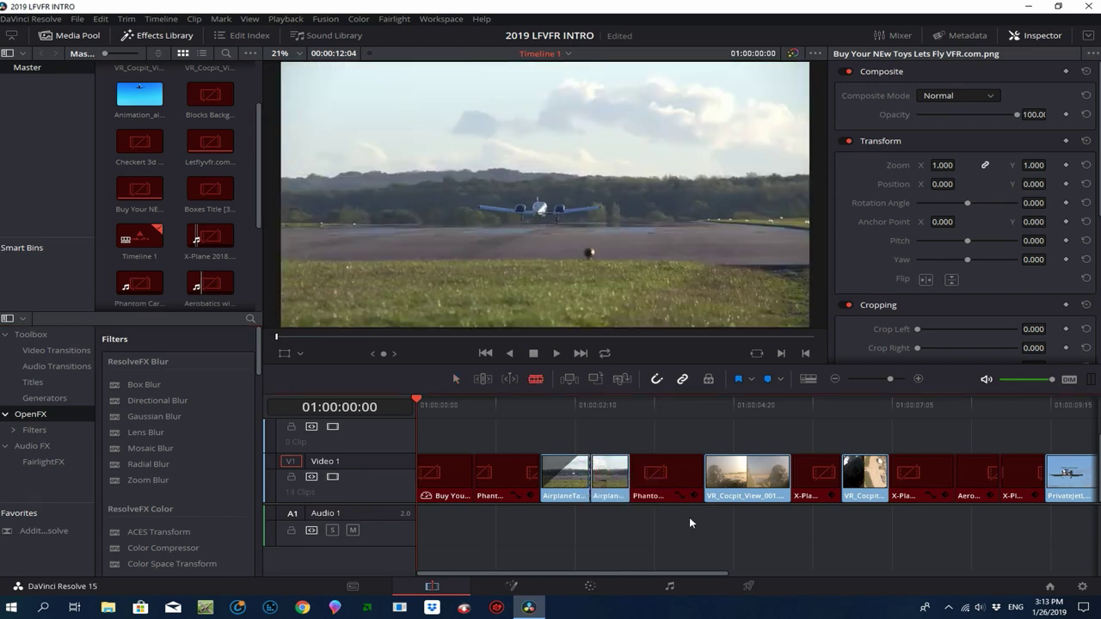
# - Try trimming the start of the second AirplaneTakeOff.mov segment, and undo both the trim and the split
pyautogui.click(456, 378)
pyautogui.moveTo(600, 469); pyautogui.dragTo(625, 422)
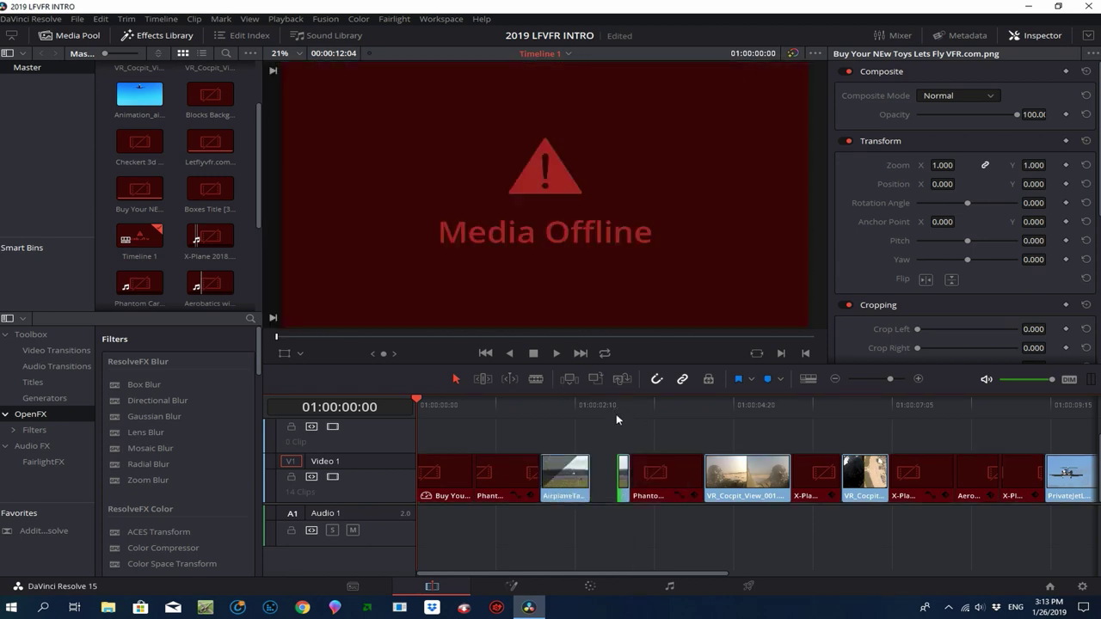
pyautogui.hotkey('ctrl', 'z')
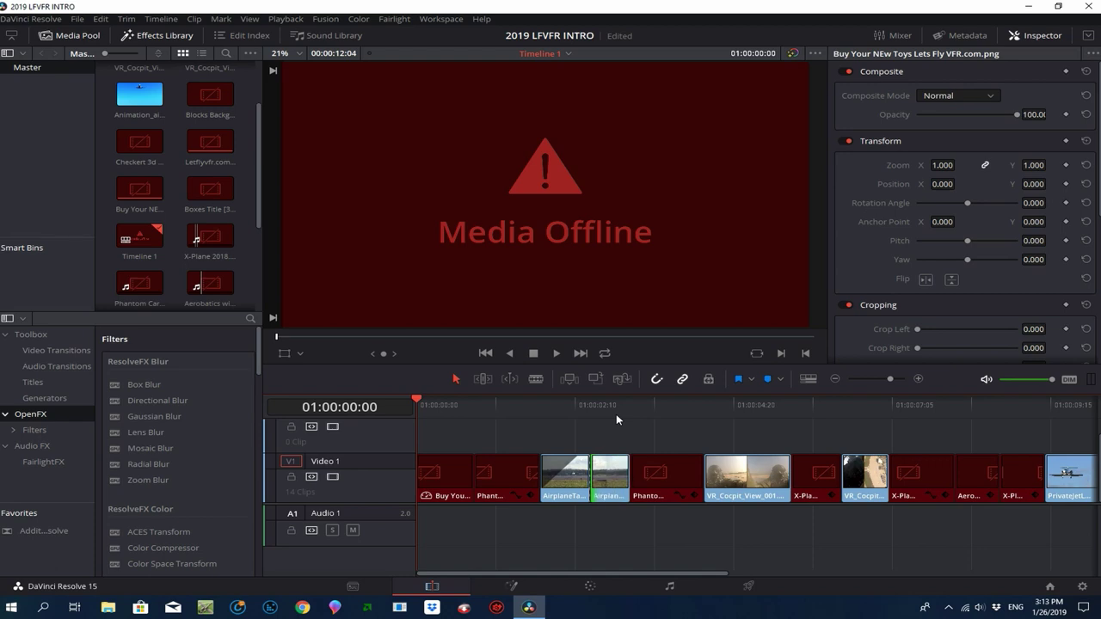
pyautogui.hotkey('ctrl', 'z')
pyautogui.click(581, 487)
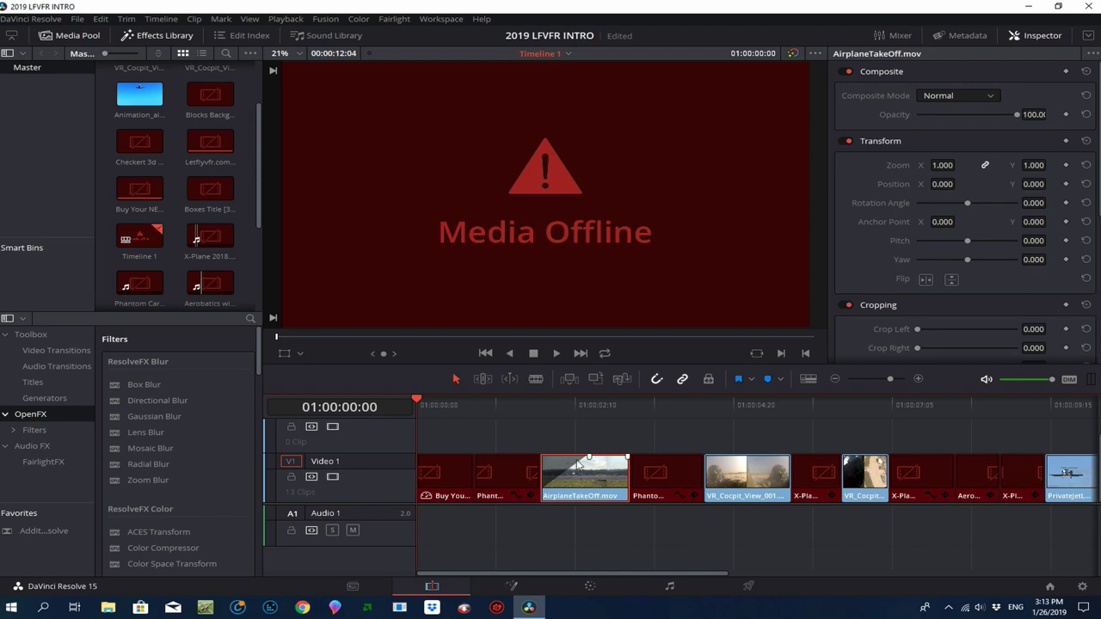
# - Enlarge the timeline area, select the AirplaneTakeOff.mov clip, and shrink the timeline again to give the viewer more room
pyautogui.moveTo(413, 397); pyautogui.dragTo(404, 463)
pyautogui.click(642, 540)
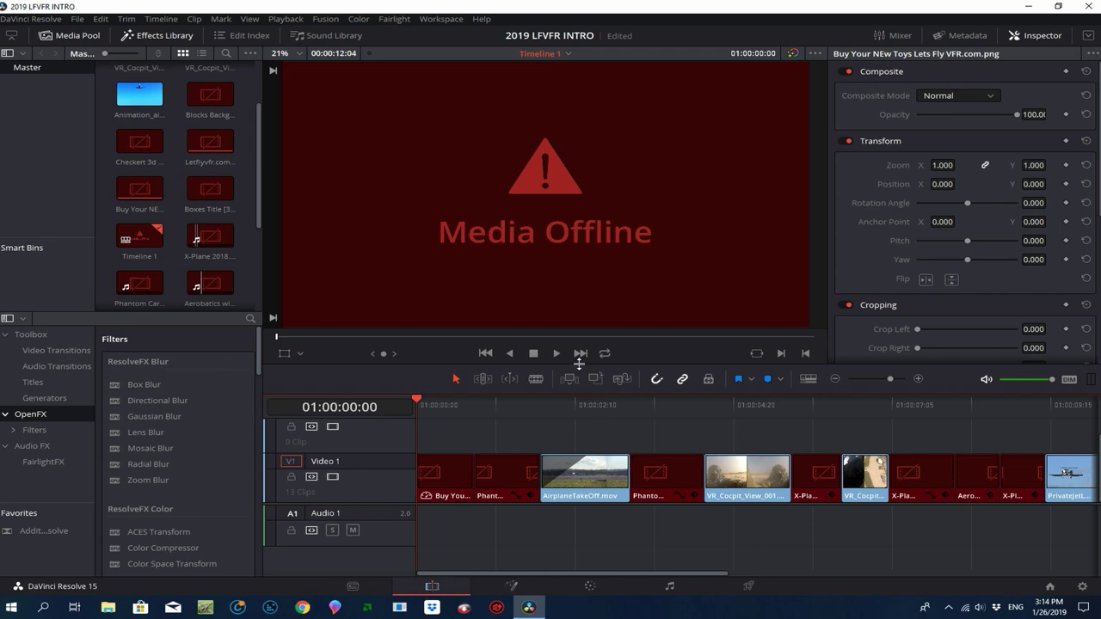
pyautogui.moveTo(567, 389); pyautogui.dragTo(539, 196)
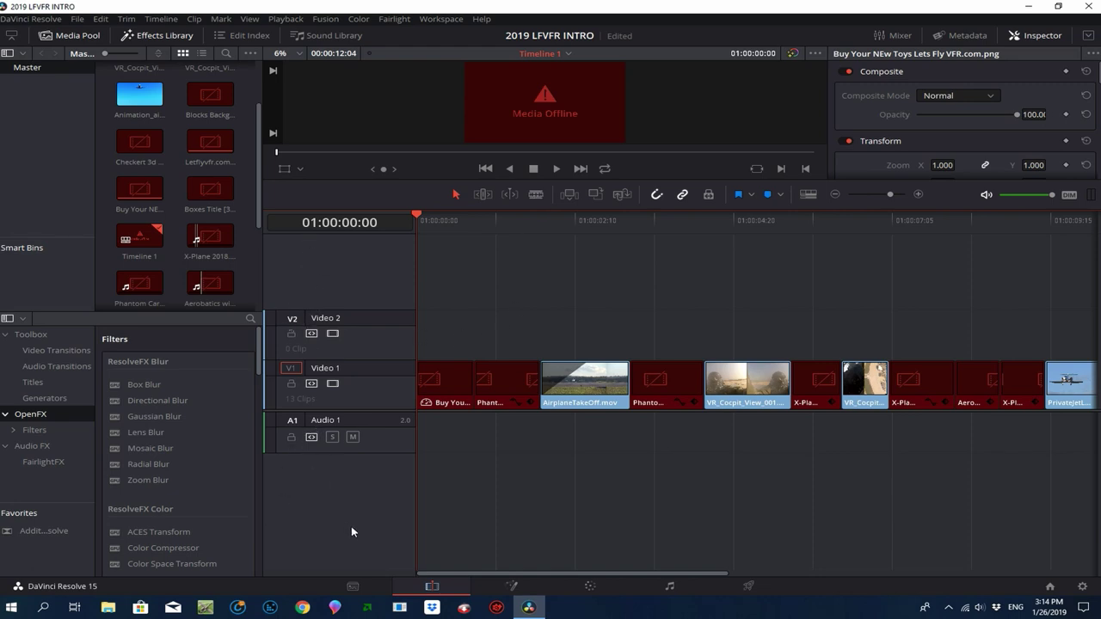
pyautogui.click(594, 389)
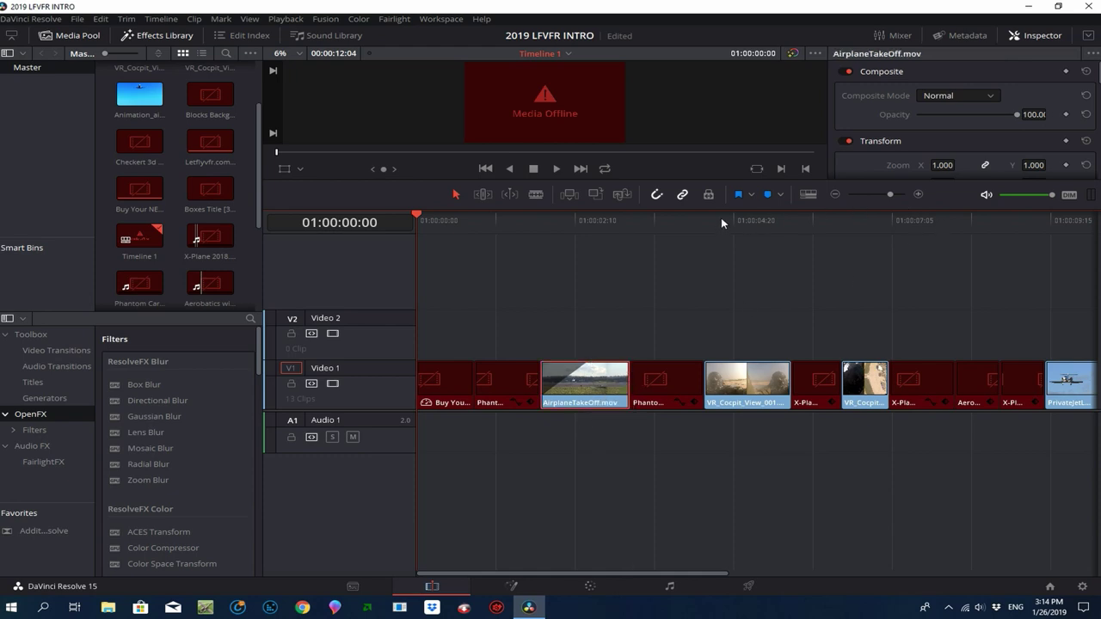
pyautogui.moveTo(718, 207); pyautogui.dragTo(714, 404)
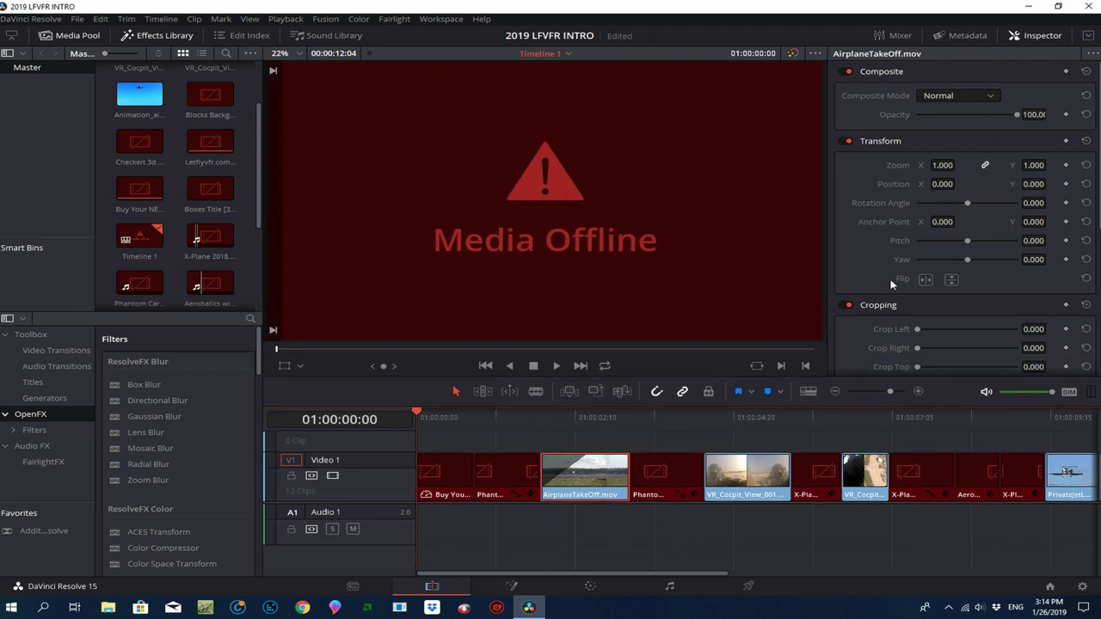
# - Move the playhead to 01:00:02:14 within AirplaneTakeOff.mov and bring up the clip's Inspector settings
pyautogui.doubleClick(596, 486)
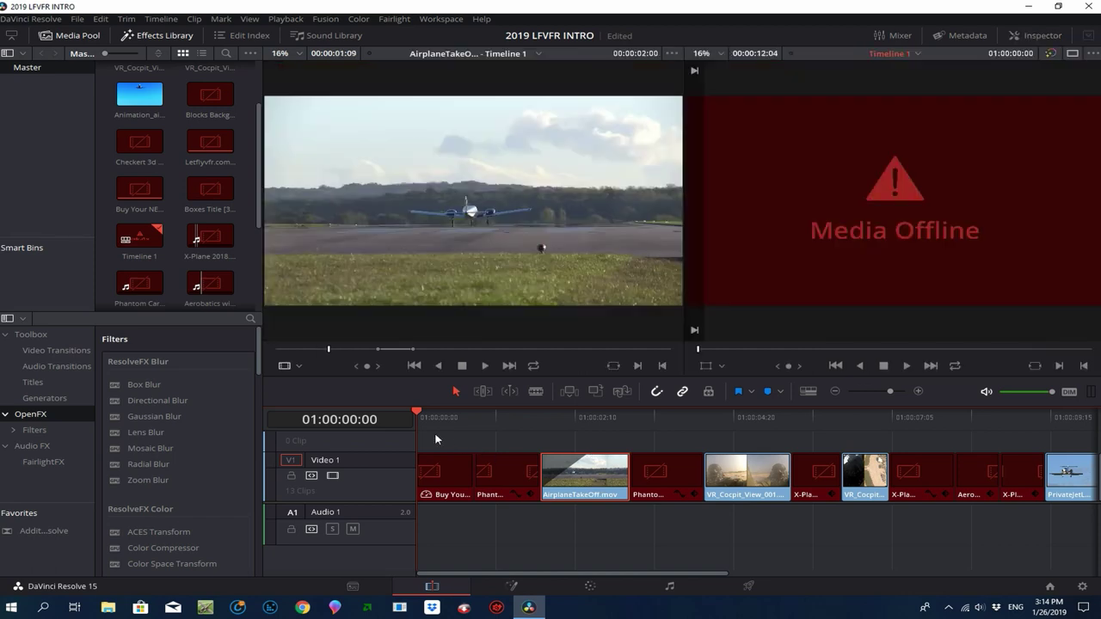
pyautogui.moveTo(507, 435); pyautogui.dragTo(588, 435)
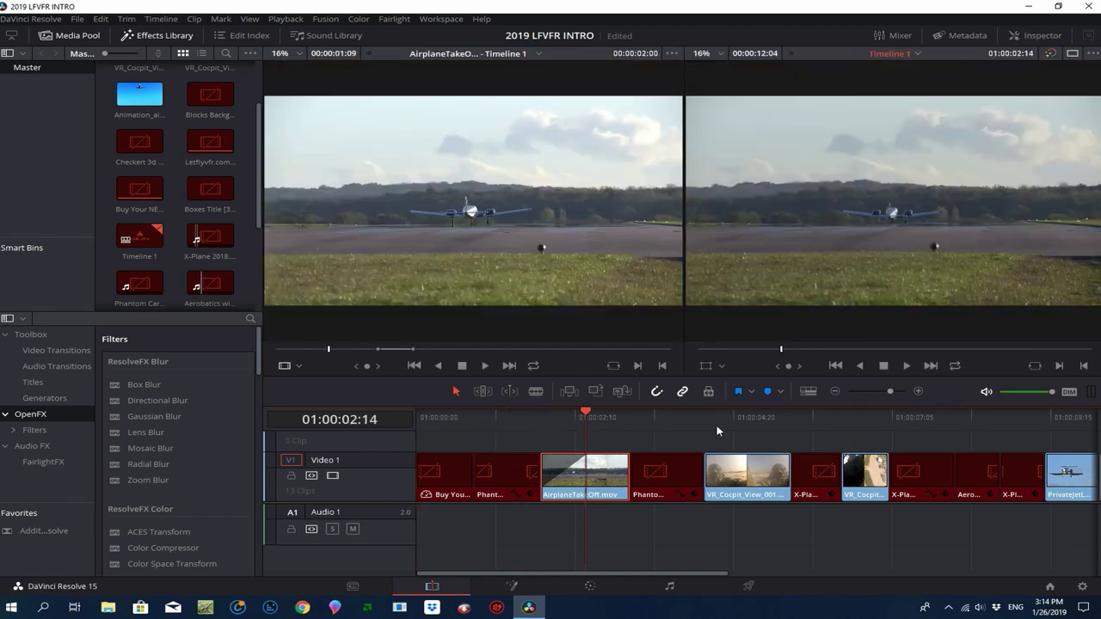
pyautogui.click(1028, 36)
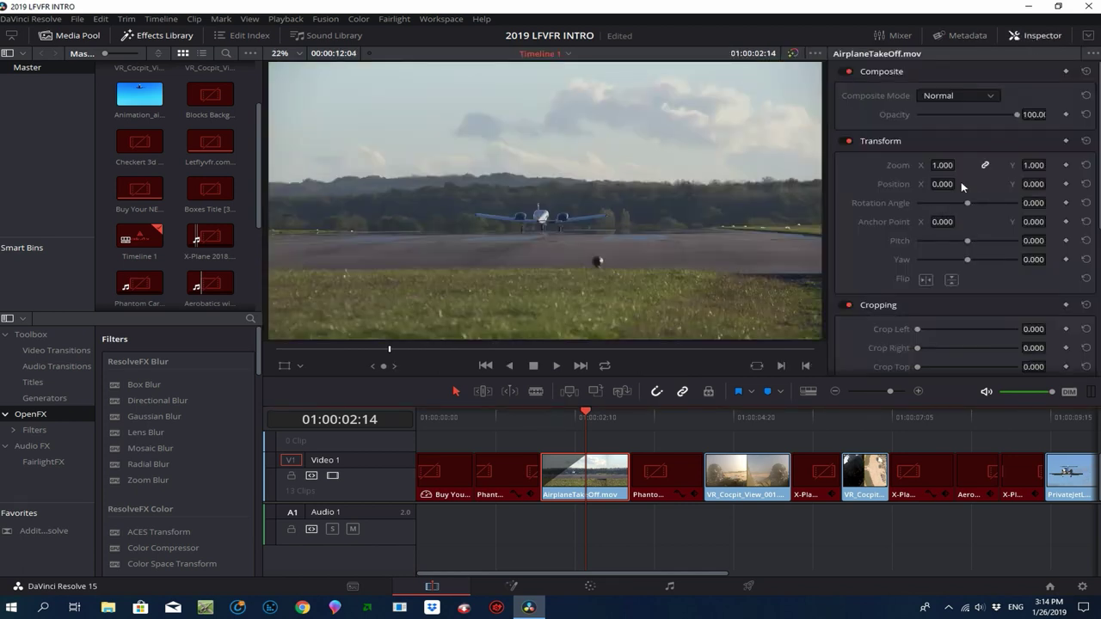
# - Set AirplaneTakeOff.mov's zoom to 1.300, position to about X 696 and Y 481, rotation to 360 and anchor point X to about 149
pyautogui.moveTo(942, 164)
pyautogui.mouseDown()
pyautogui.moveTo(960, 164)
pyautogui.moveTo(939, 165)
pyautogui.moveTo(957, 183)
pyautogui.moveTo(944, 183)
pyautogui.mouseUp()
pyautogui.moveTo(1048, 185); pyautogui.dragTo(1093, 204)
pyautogui.moveTo(941, 222); pyautogui.dragTo(1028, 207)
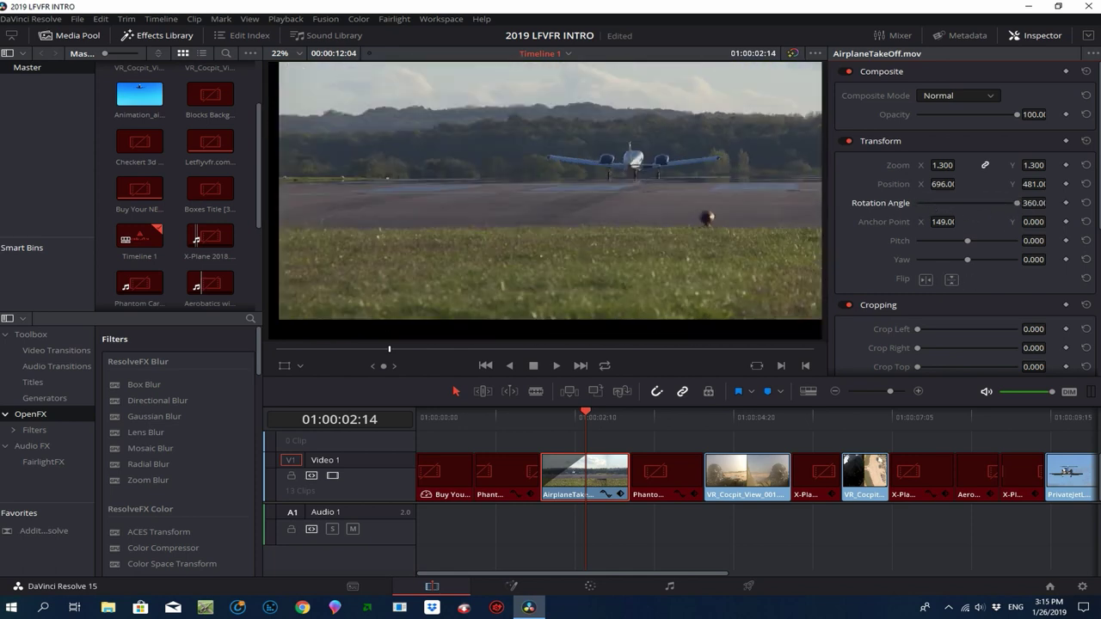
# - Crop AirplaneTakeOff.mov around the airplane to about 1322 left, 1424 right, 944 top and 729 bottom
pyautogui.scroll(-4, 1000, 251)
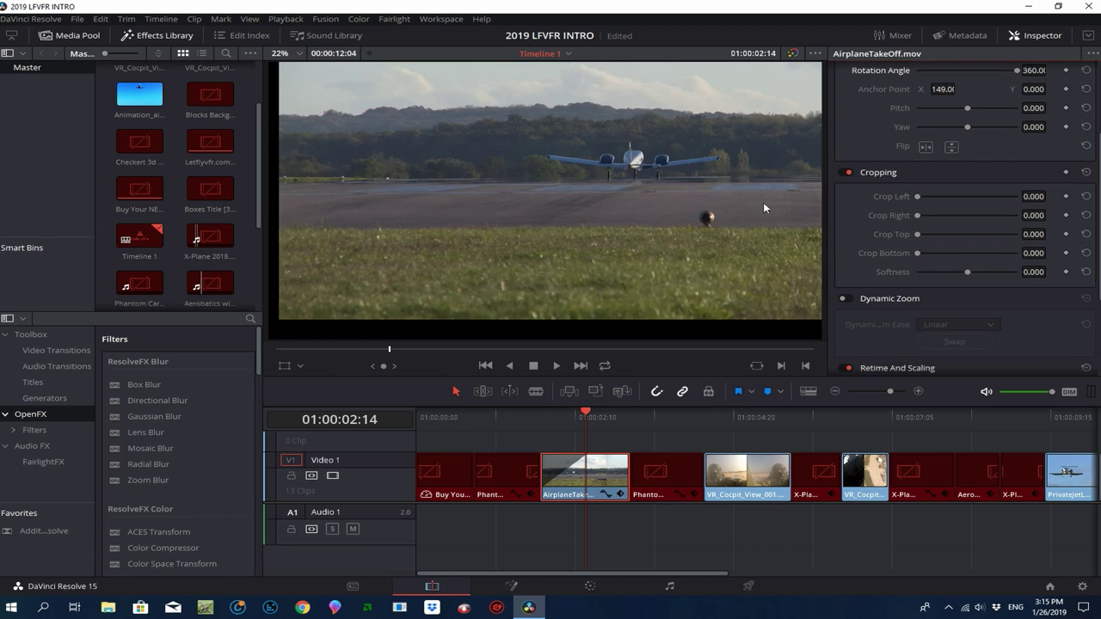
pyautogui.moveTo(918, 198); pyautogui.dragTo(951, 258)
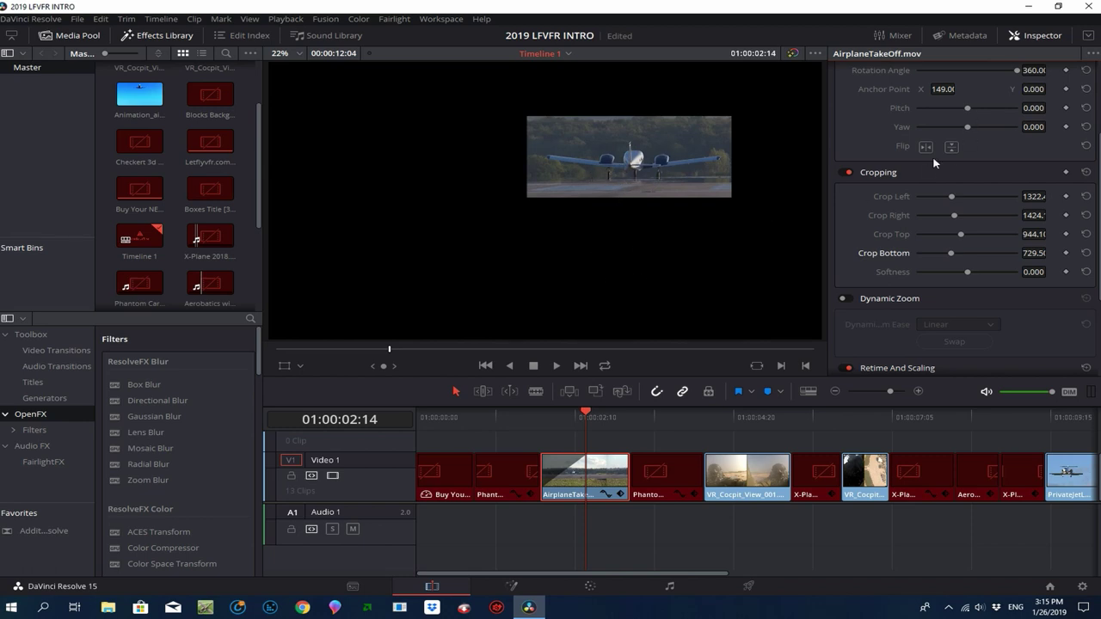
# - Set the cropped clip's zoom to 1.040 and its position to about X 1336 and Y 882
pyautogui.scroll(2, 928, 217)
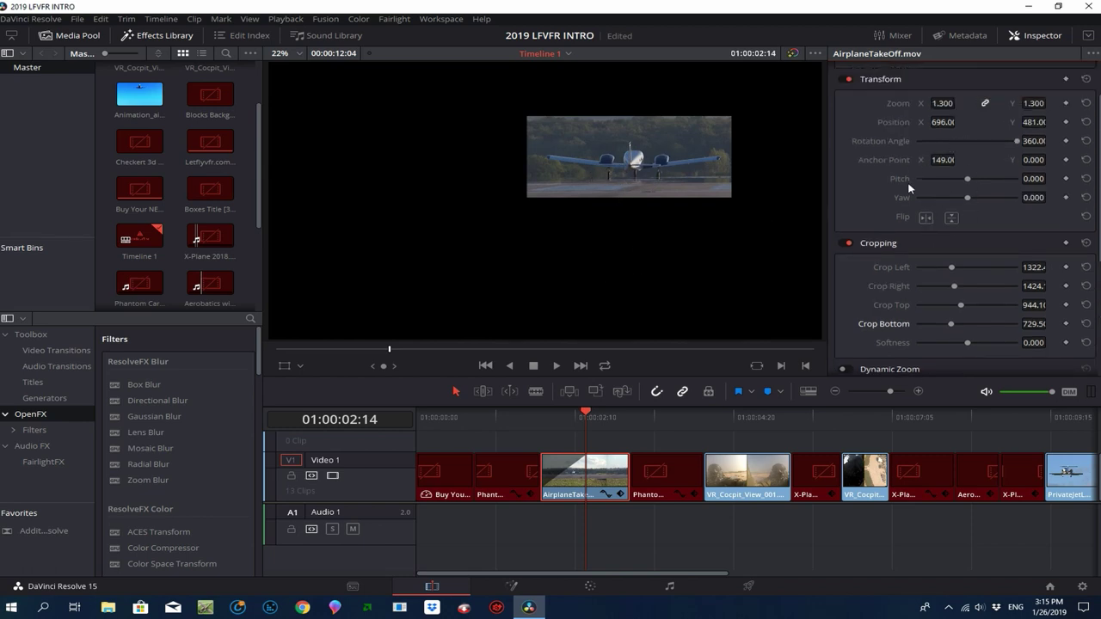
pyautogui.scroll(2, 909, 189)
pyautogui.moveTo(941, 164); pyautogui.dragTo(953, 181)
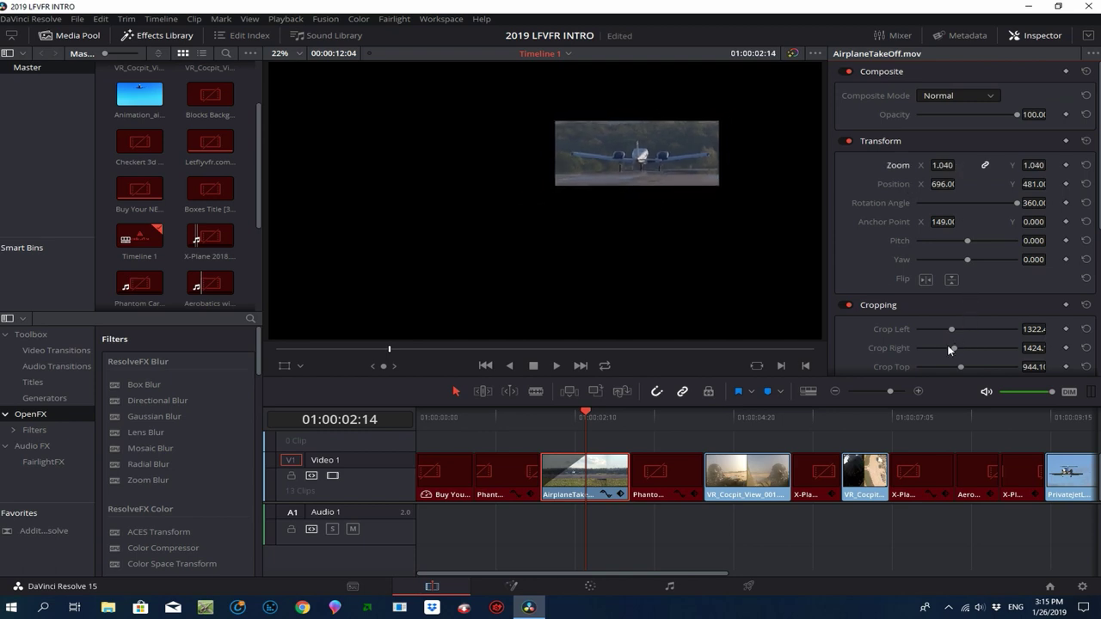
pyautogui.moveTo(944, 184)
pyautogui.mouseDown()
pyautogui.moveTo(960, 183)
pyautogui.moveTo(934, 186)
pyautogui.mouseUp()
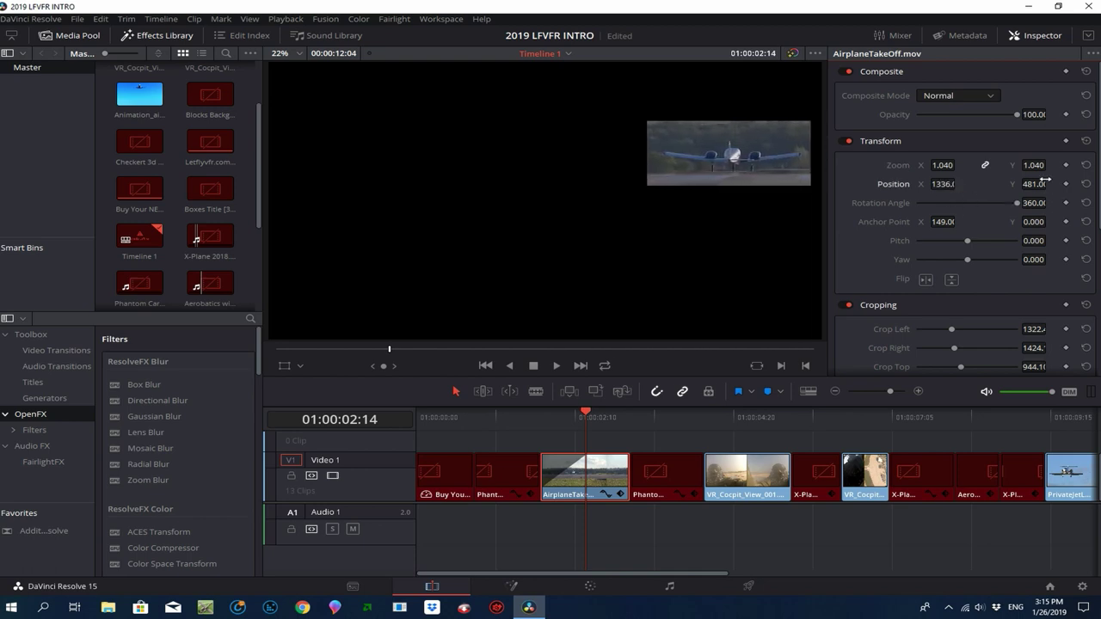
pyautogui.moveTo(1031, 184); pyautogui.dragTo(1039, 185)
pyautogui.moveTo(937, 184); pyautogui.dragTo(940, 184)
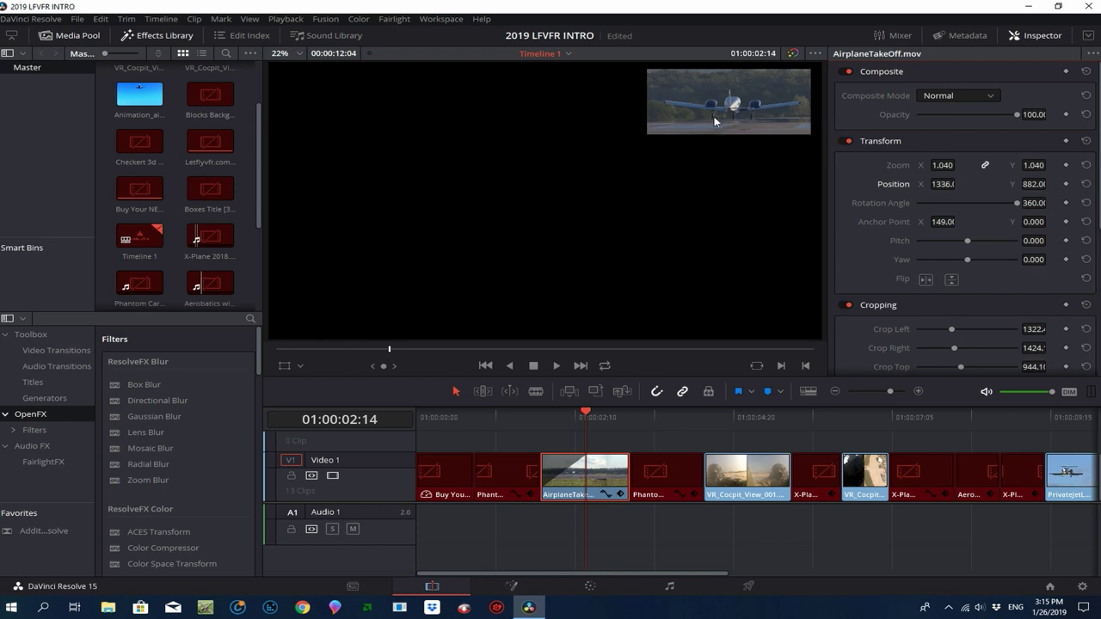
# - Undo the latest zoom and position changes, all the cropping and the rotation on AirplaneTakeOff.mov
pyautogui.hotkey('ctrl', 'z')
pyautogui.hotkey('ctrl', 'z')
pyautogui.hotkey('ctrl', 'z')
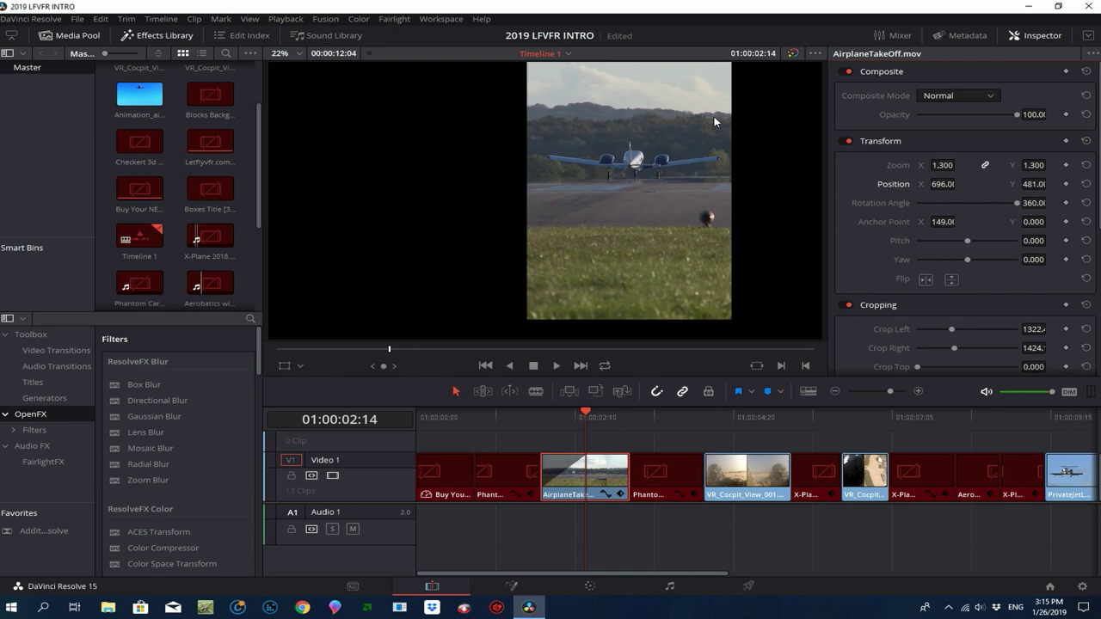
pyautogui.hotkey('ctrl', 'z')
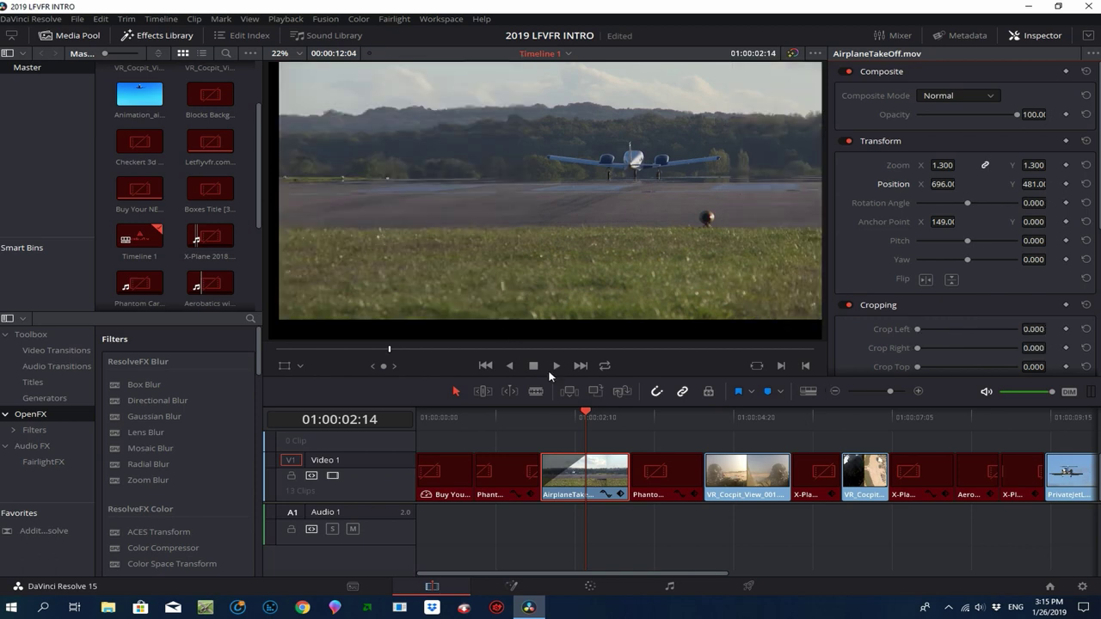
# - View the AirplaneTakeOff.mov clip's MediaIn and MediaOut nodes on the Fusion page
pyautogui.click(513, 586)
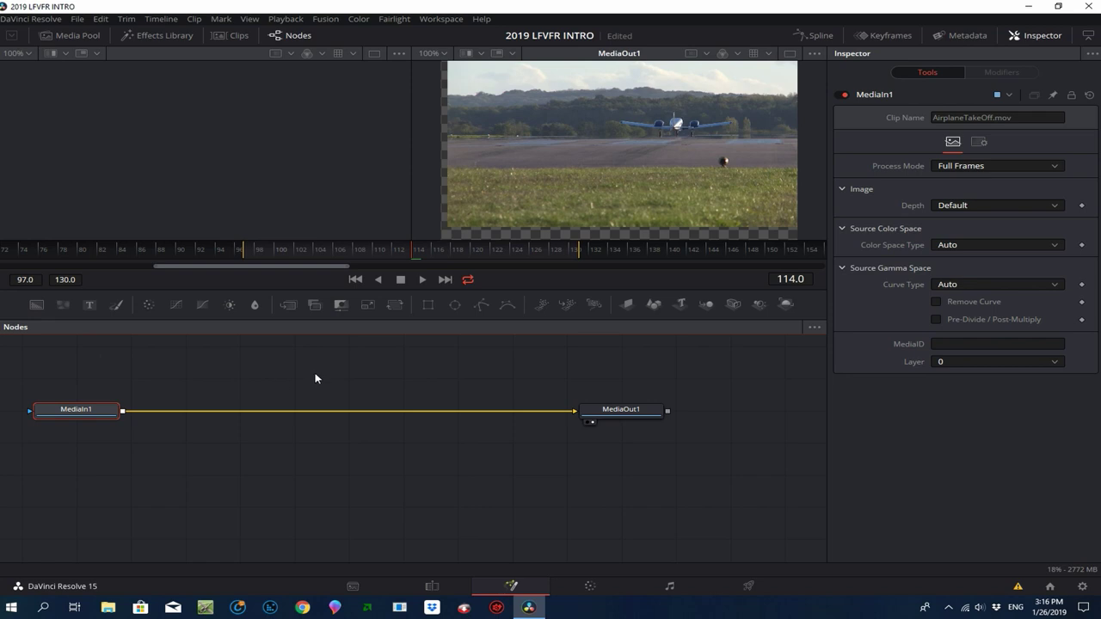
pyautogui.moveTo(601, 422)
# - Using the primaries color wheels on the Color page, pick the black point from the dark trees and the white point from the sky
pyautogui.click(590, 588)
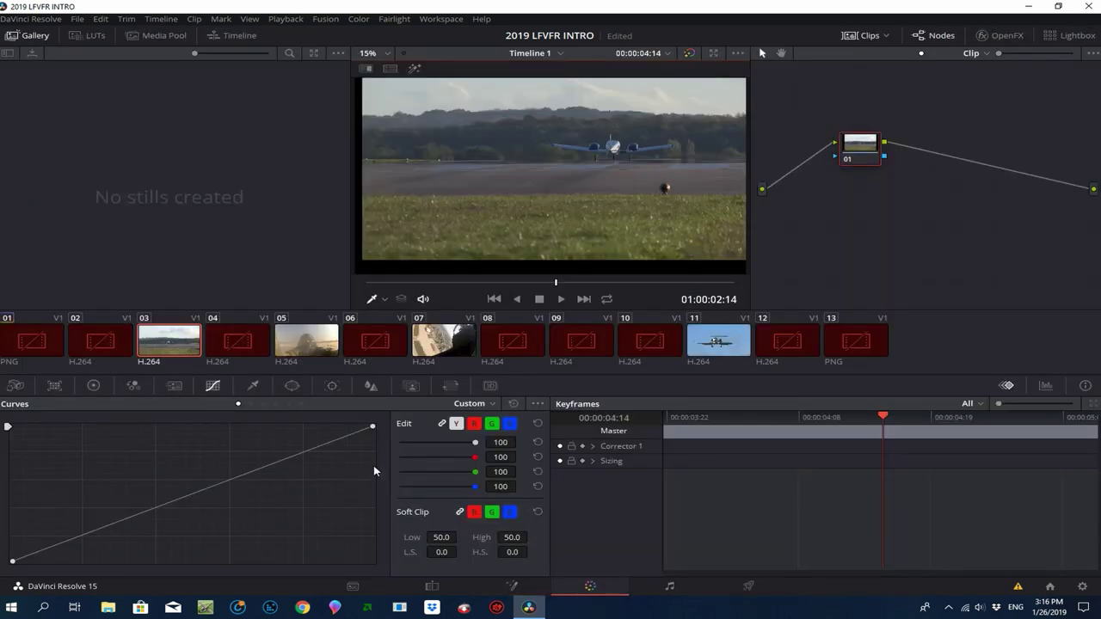
pyautogui.click(94, 386)
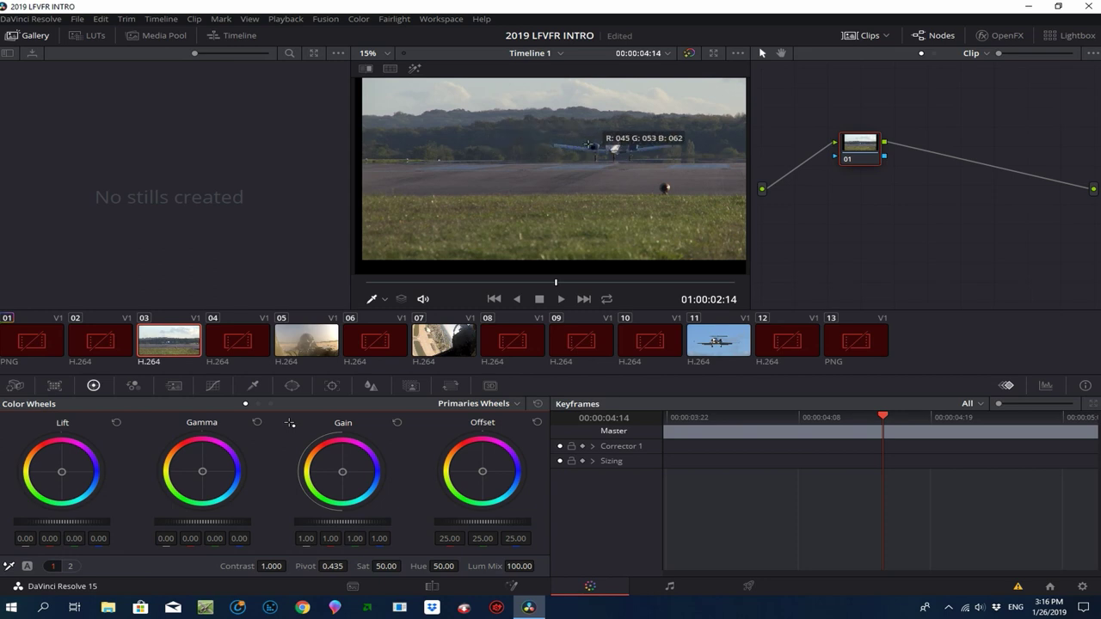
pyautogui.click(591, 143)
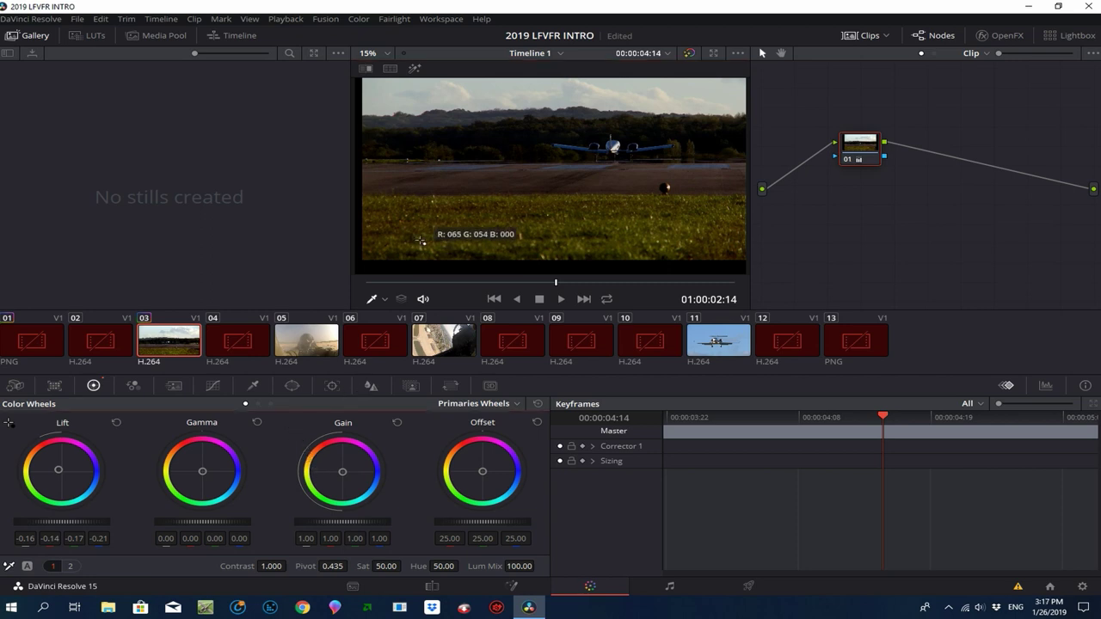
pyautogui.click(660, 93)
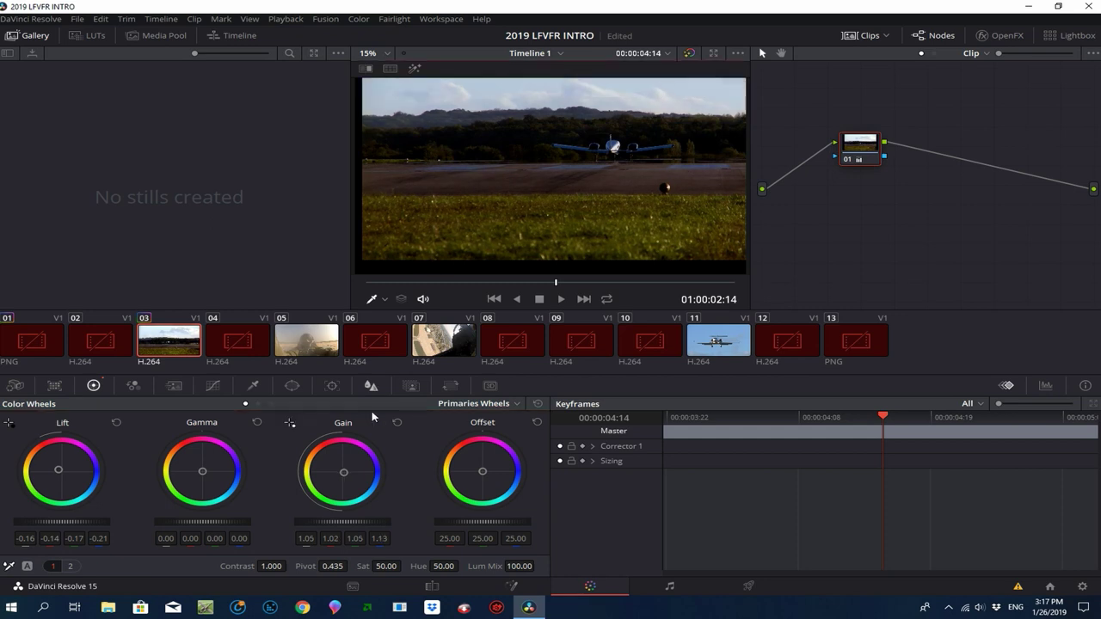
# - Shift the Offset wheel to about 26.81, 24.24 and 23.91, and pick a new Gain white point from the sky
pyautogui.moveTo(484, 475); pyautogui.dragTo(479, 468)
pyautogui.moveTo(481, 471); pyautogui.dragTo(482, 470)
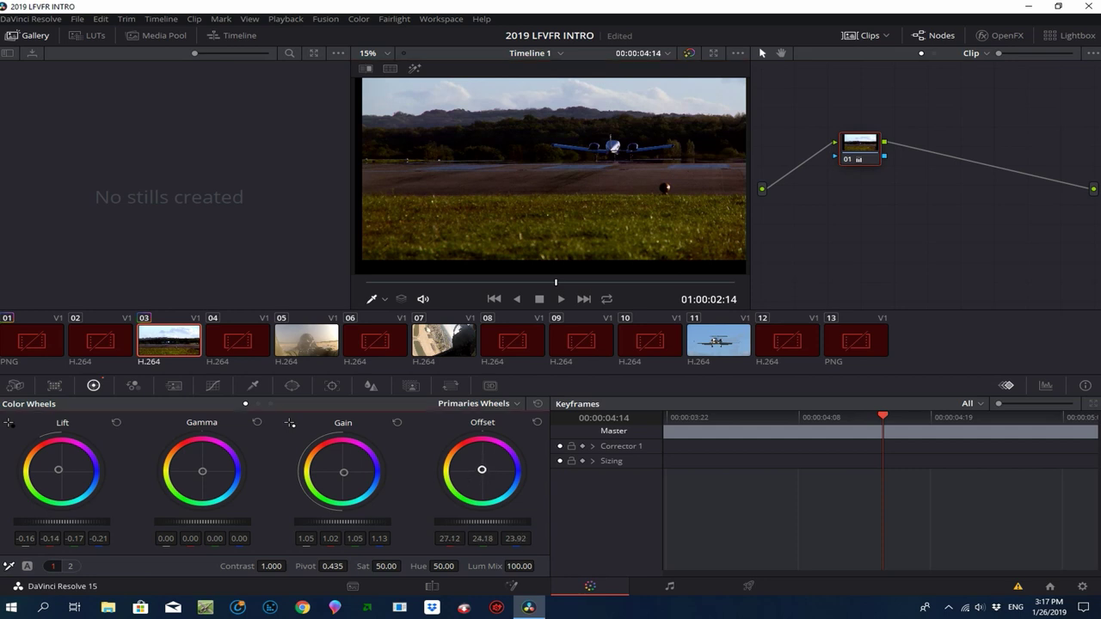
pyautogui.moveTo(343, 472); pyautogui.dragTo(344, 473)
pyautogui.click(289, 423)
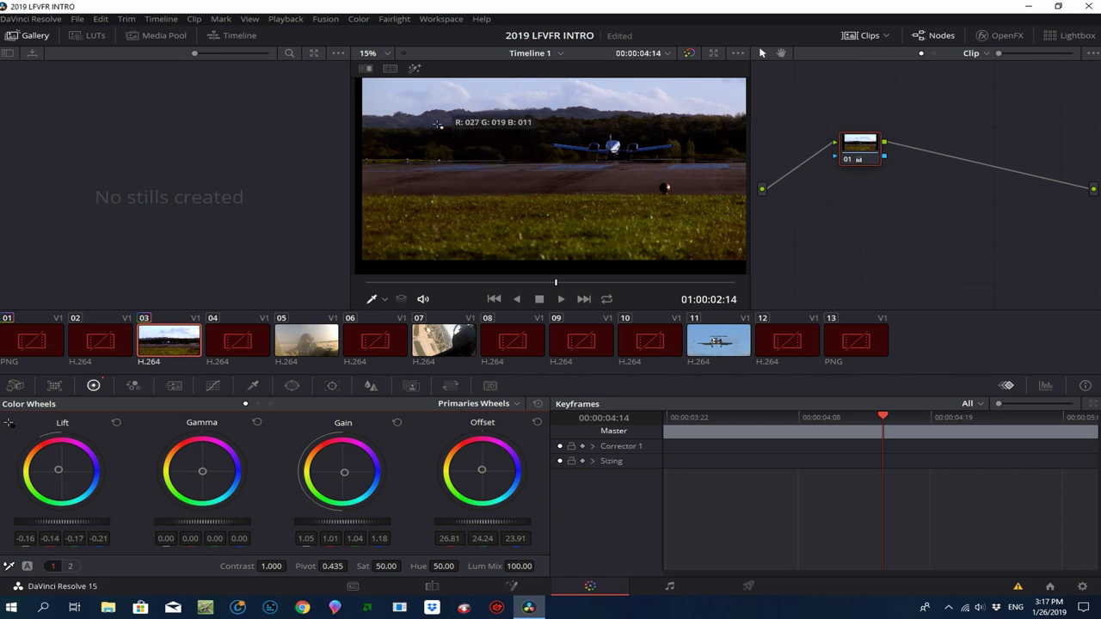
pyautogui.click(456, 86)
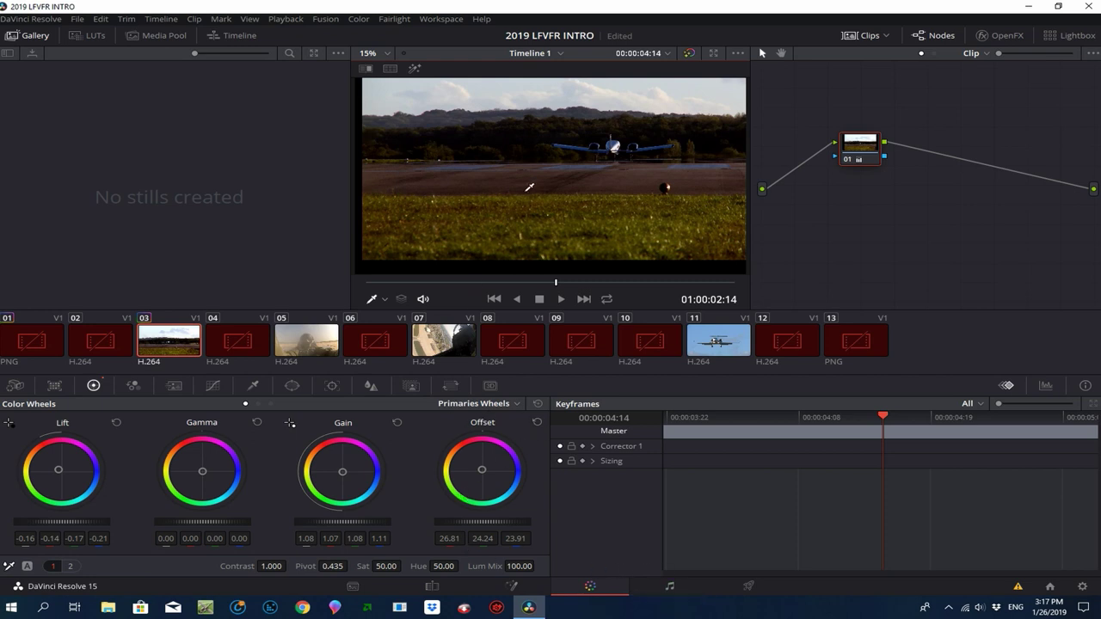
# - View the audio track and mixer on the Fairlight page, and open the render settings on the Deliver page
pyautogui.click(670, 588)
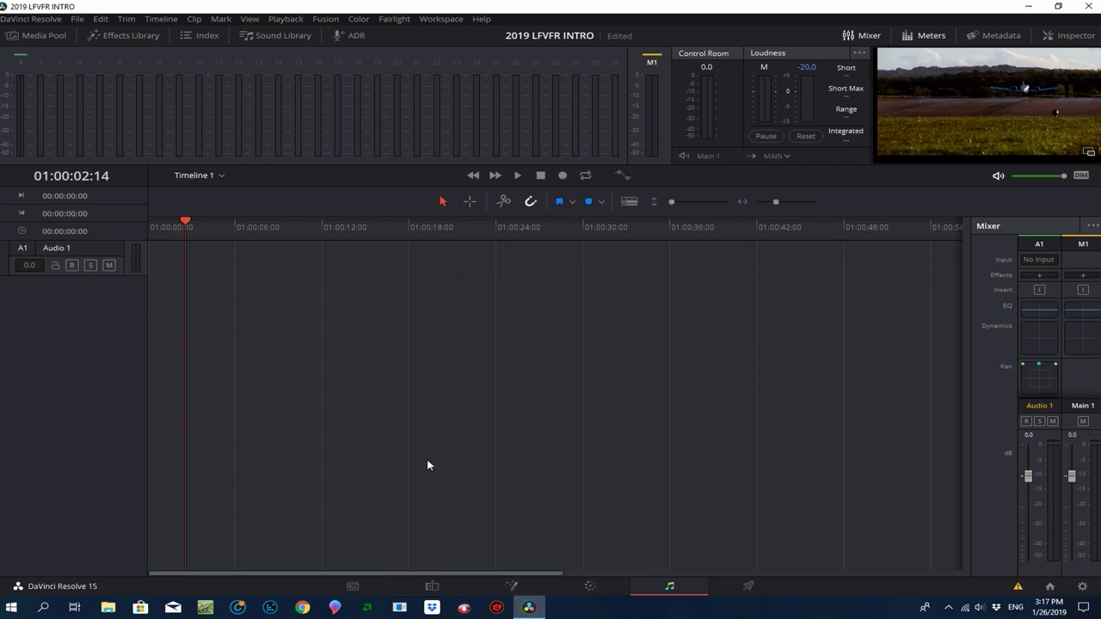
pyautogui.click(750, 590)
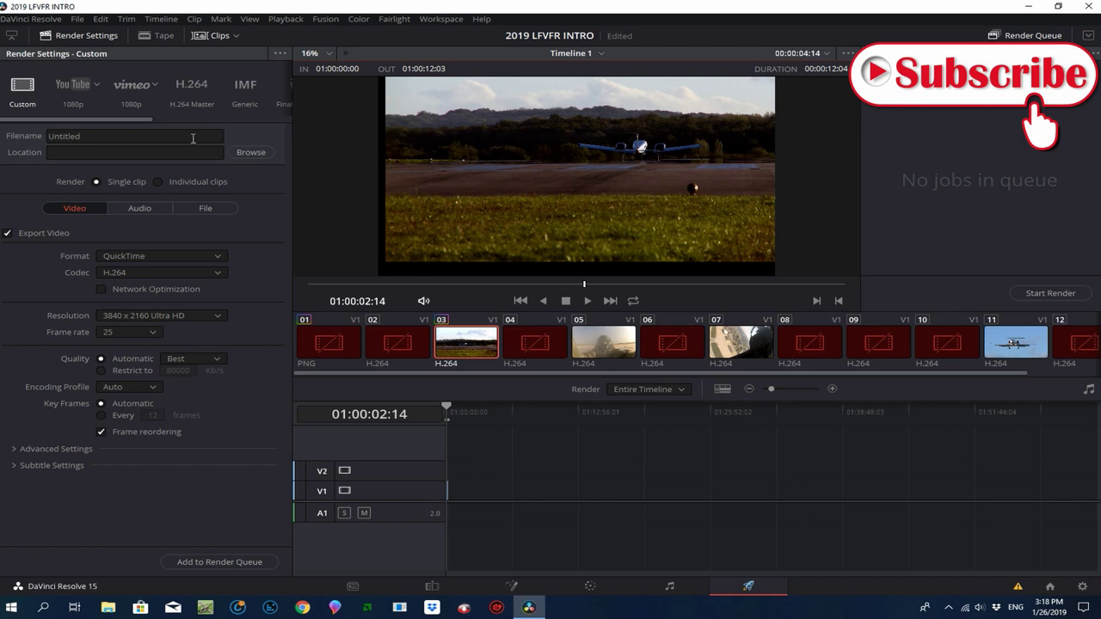
# - Compare the YouTube, Vimeo and H.264 Master render presets, look through the remaining ones, and return to Custom
pyautogui.click(71, 90)
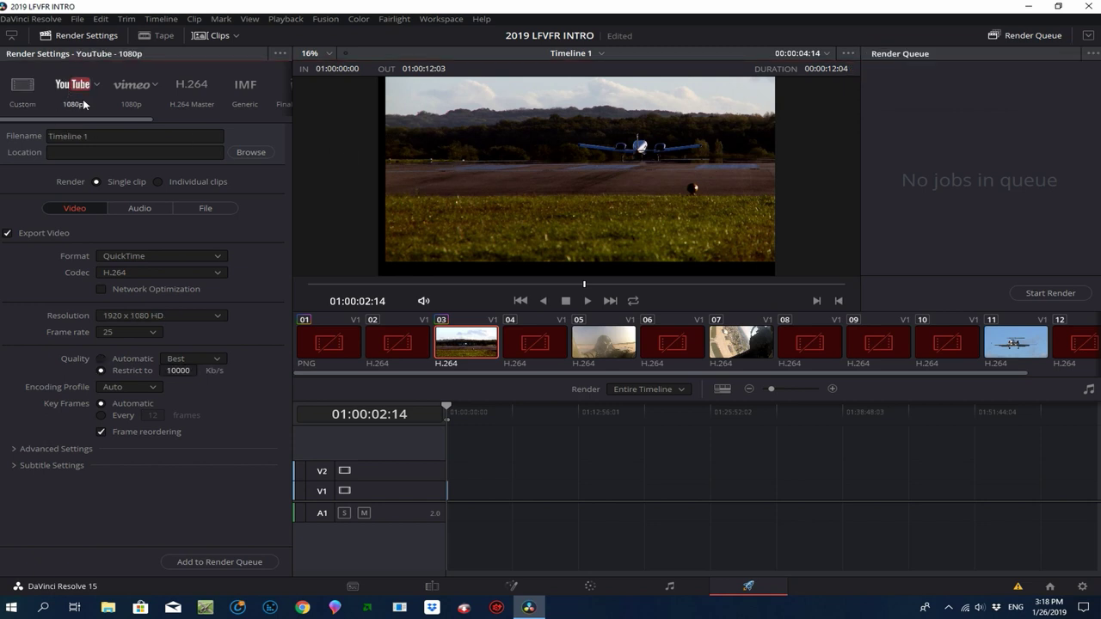
pyautogui.click(129, 95)
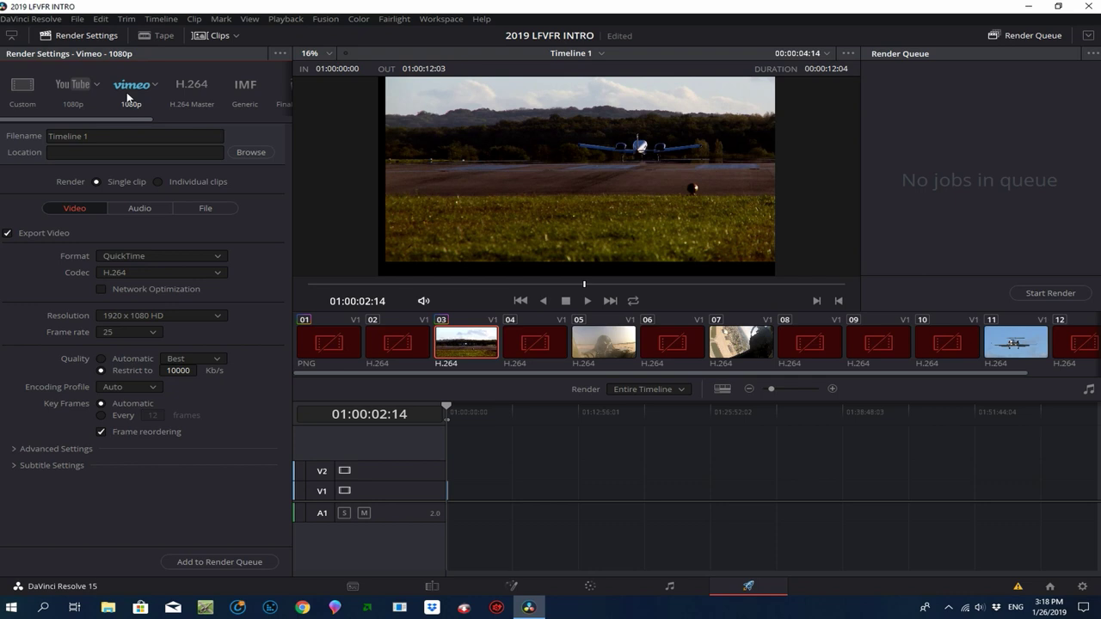
pyautogui.click(191, 90)
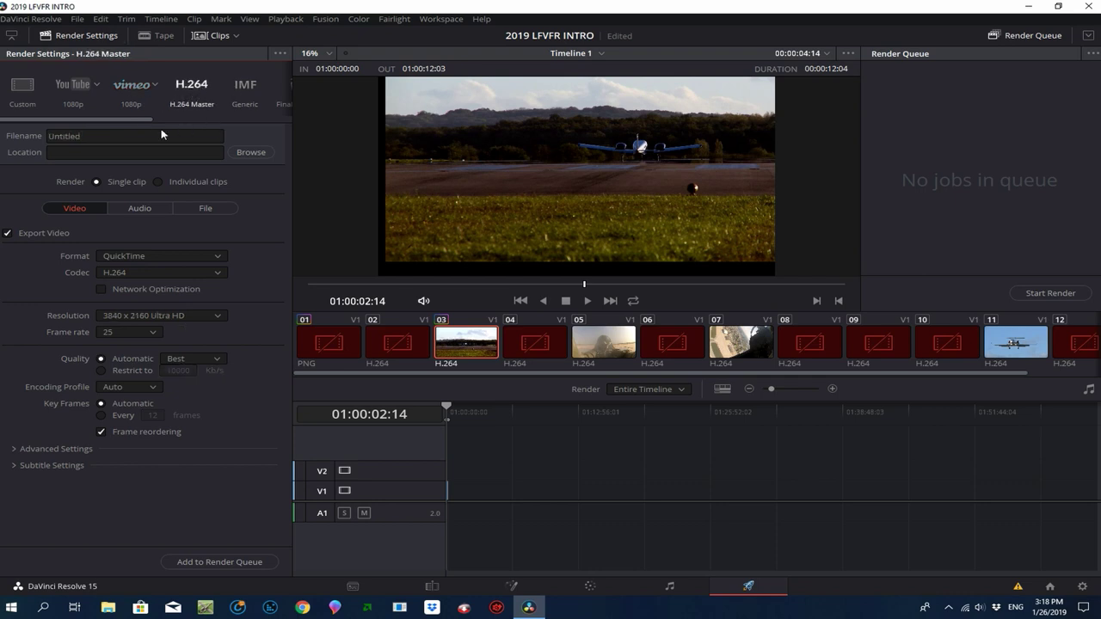
pyautogui.moveTo(144, 120); pyautogui.dragTo(242, 137)
pyautogui.scroll(5, 258, 137)
pyautogui.click(24, 89)
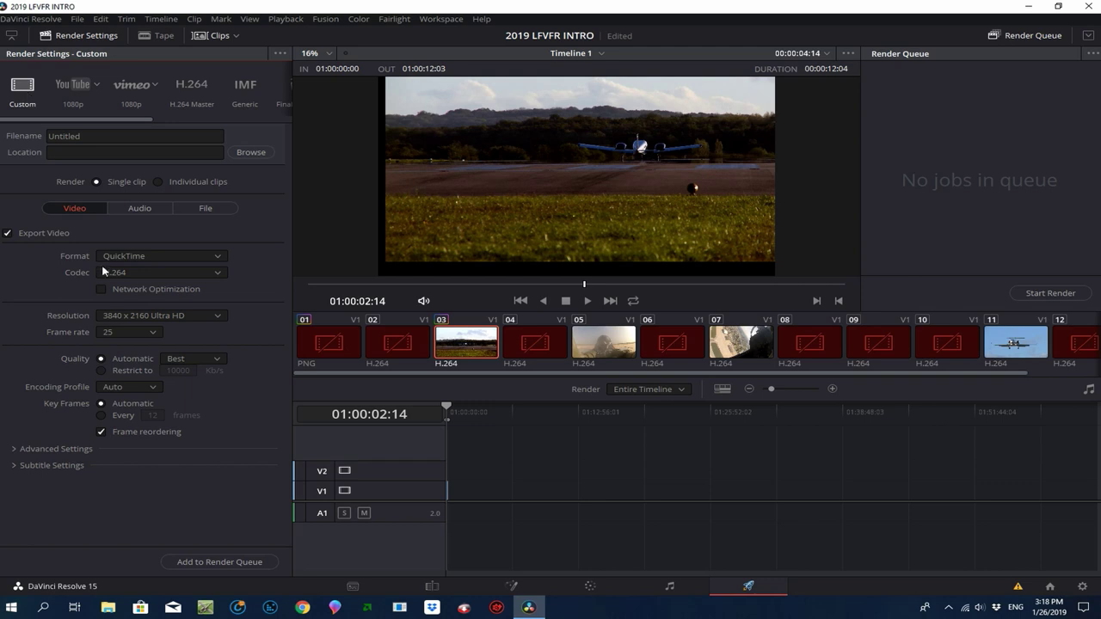